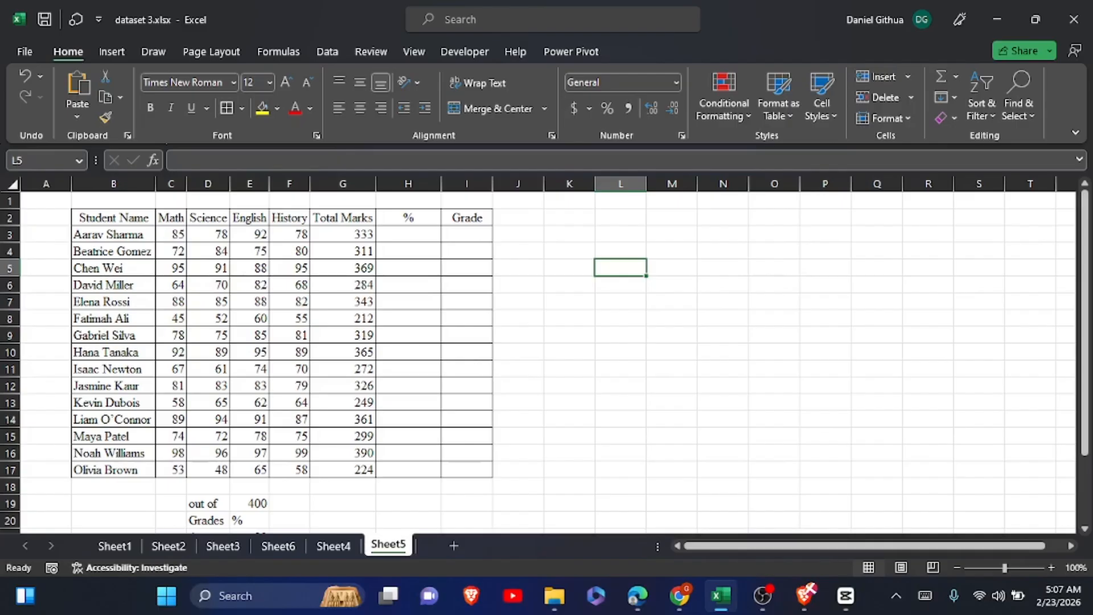
# Examine the student marks table together with the out-of total and the grade scale listed beneath it.
pyautogui.click(408, 234)
pyautogui.scroll(-3, 537, 362)
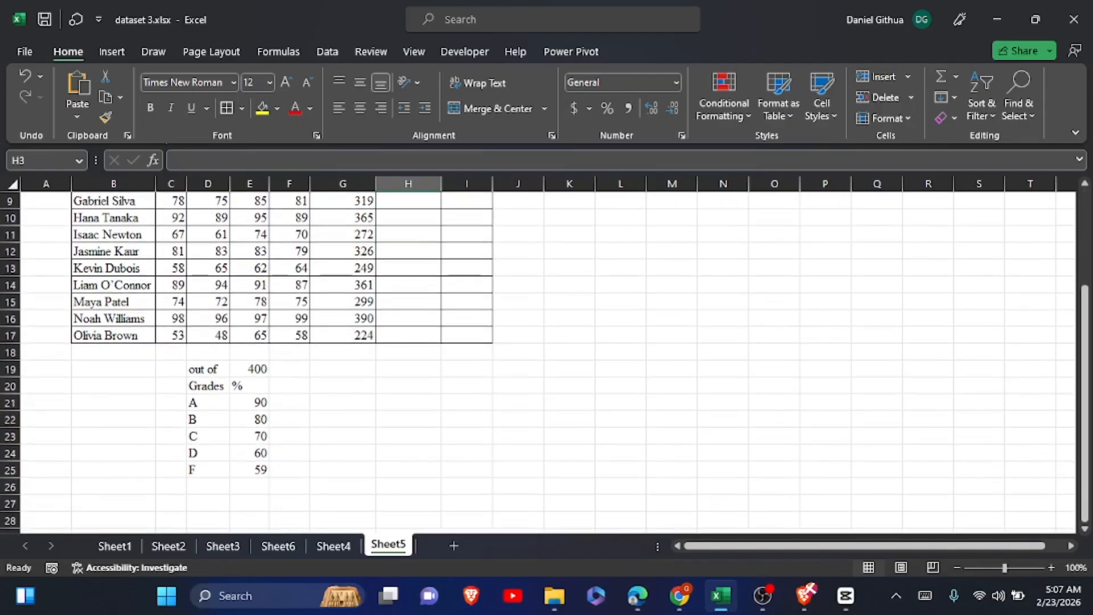
pyautogui.scroll(3, 537, 362)
pyautogui.scroll(-1, 537, 362)
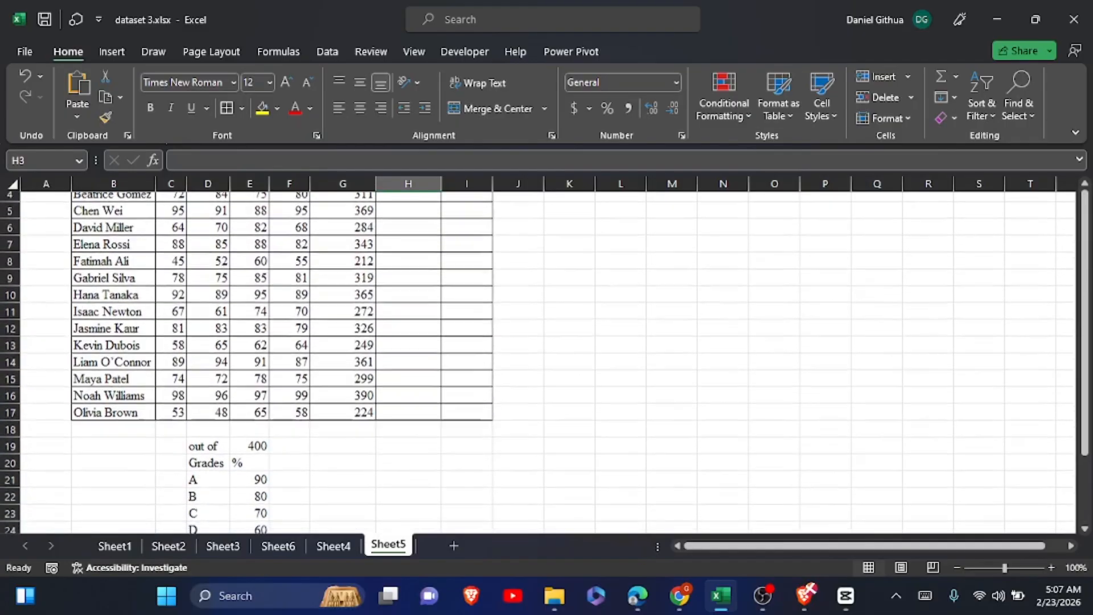
pyautogui.scroll(-1, 537, 362)
pyautogui.scroll(2, 537, 362)
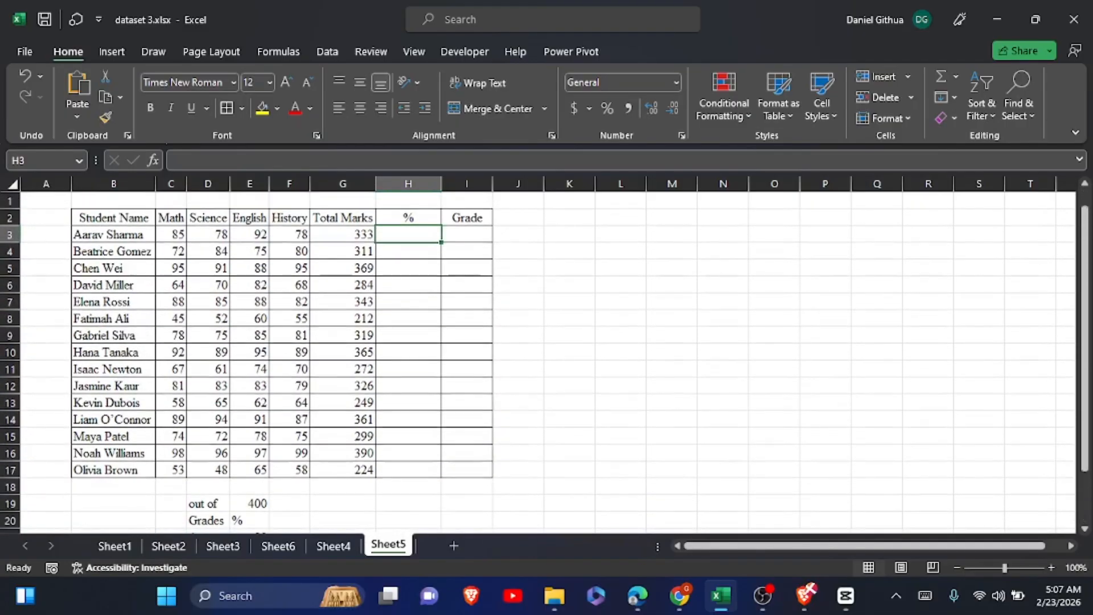
pyautogui.scroll(-1, 537, 362)
pyautogui.scroll(1, 537, 362)
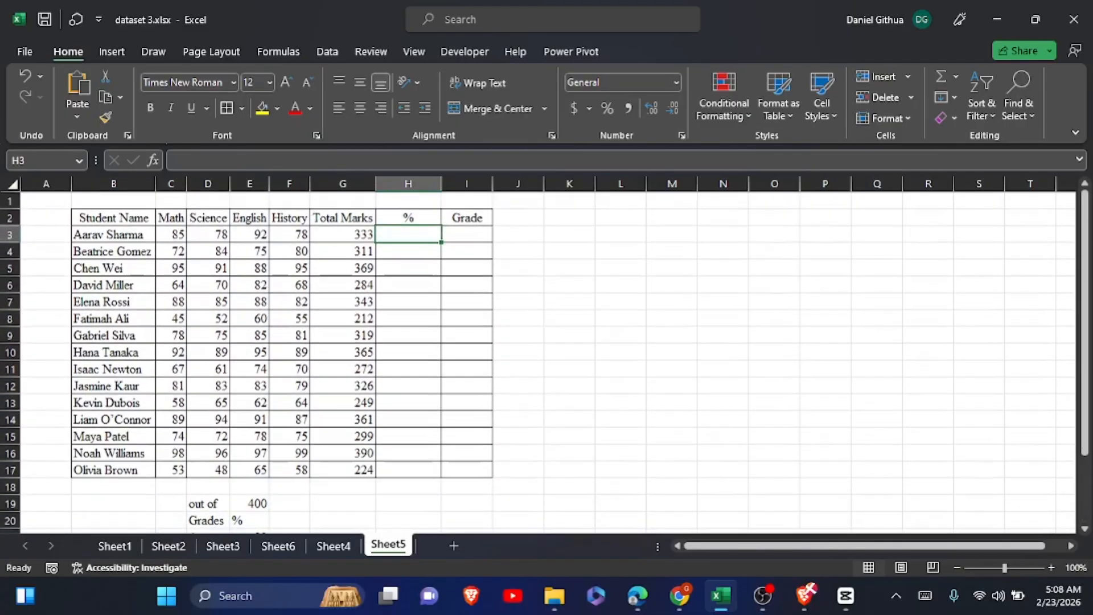
pyautogui.scroll(-3, 537, 362)
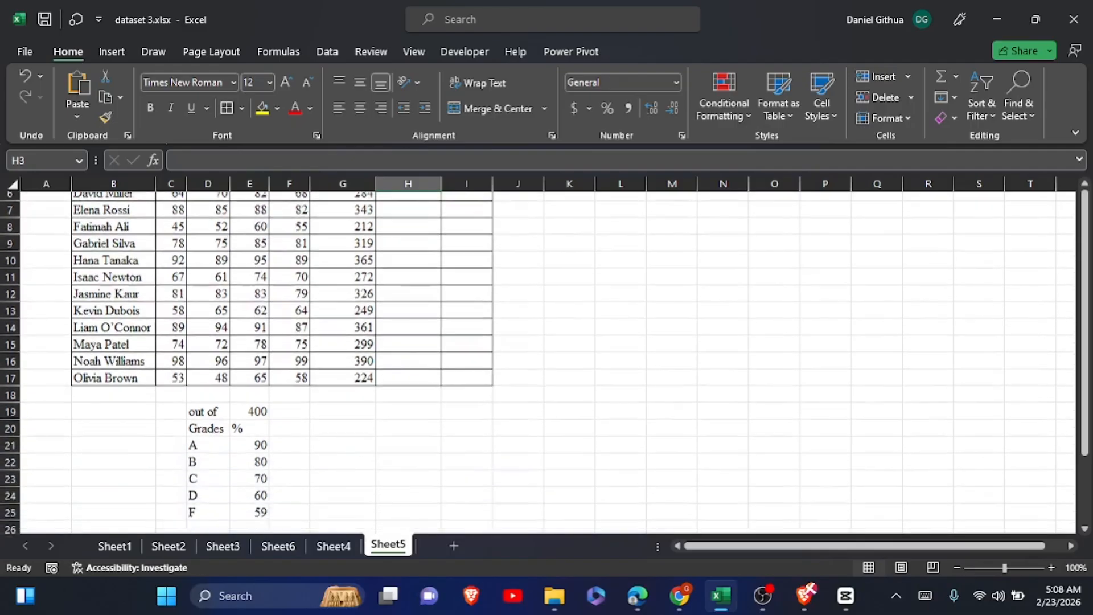
pyautogui.scroll(3, 537, 362)
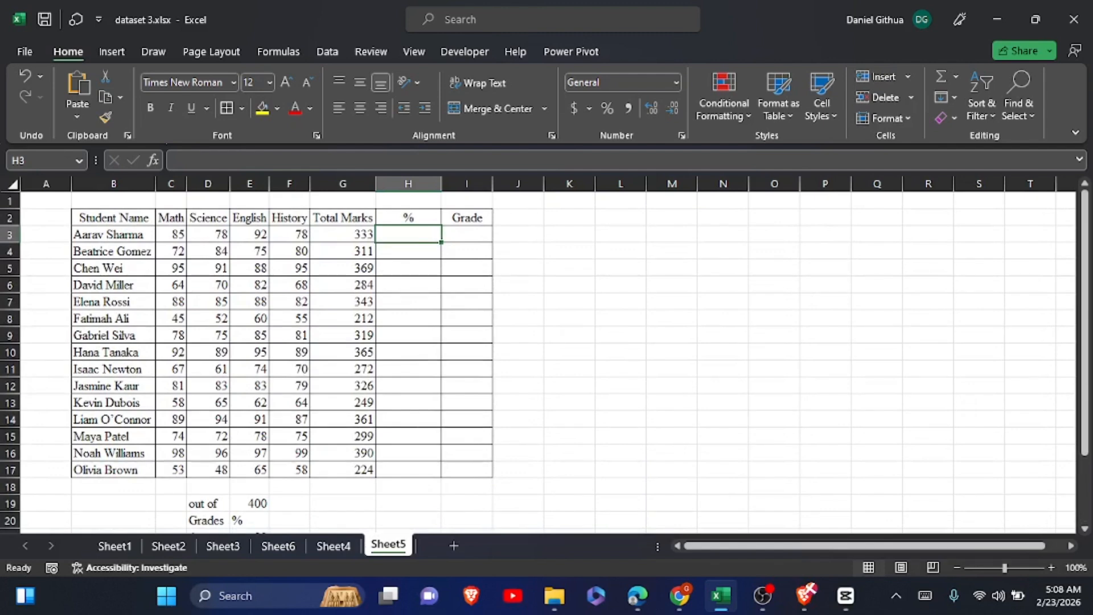
# Enter the percentage formula =(G3/$E$19)*100 in cell H3.
pyautogui.click(409, 235)
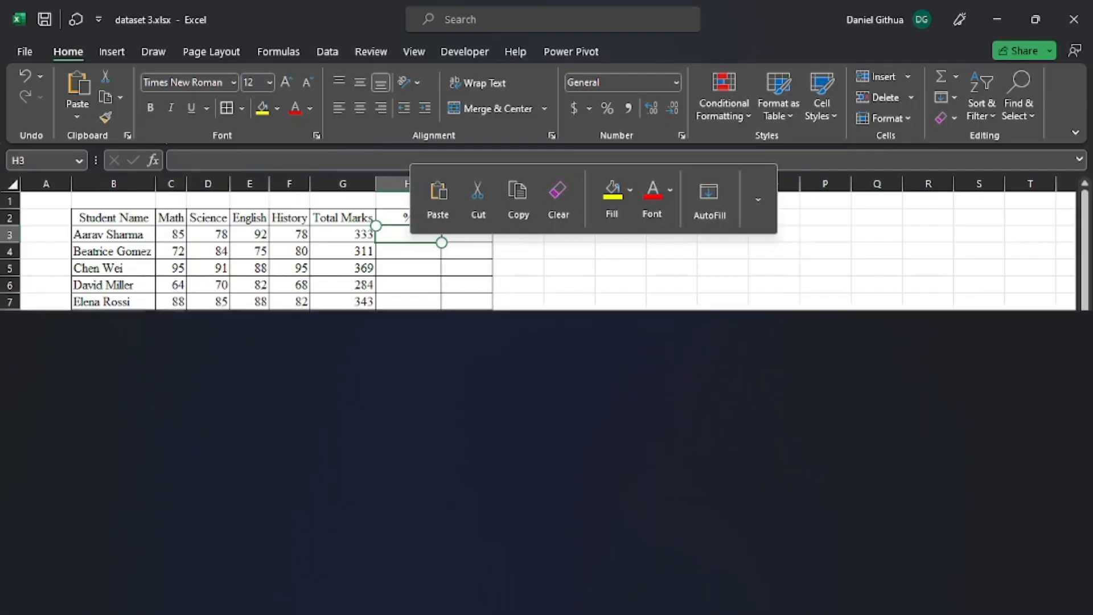
pyautogui.write('=(')
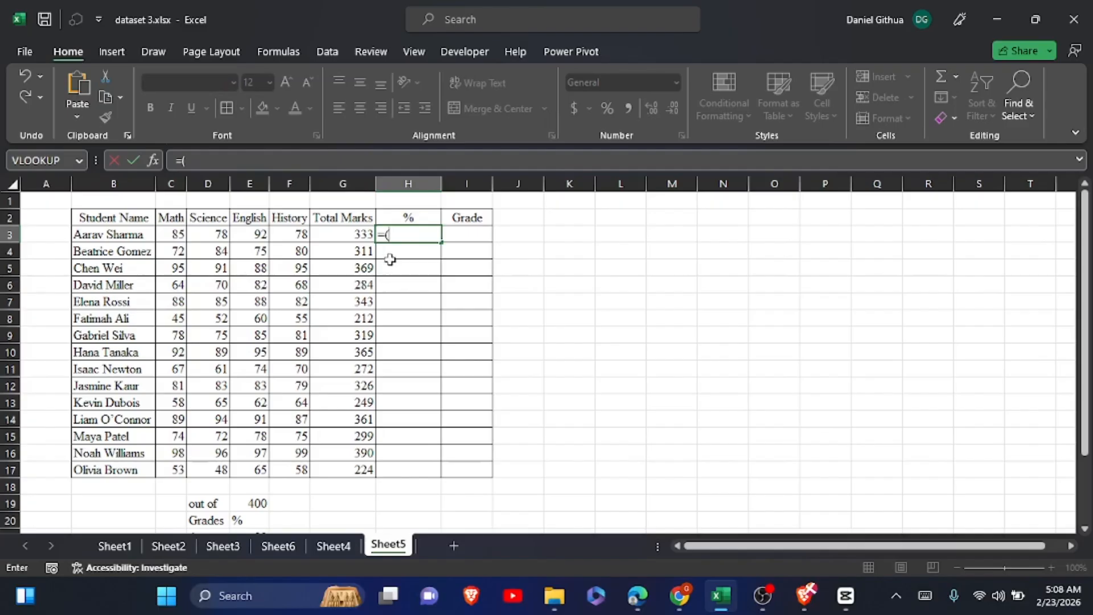
pyautogui.click(340, 233)
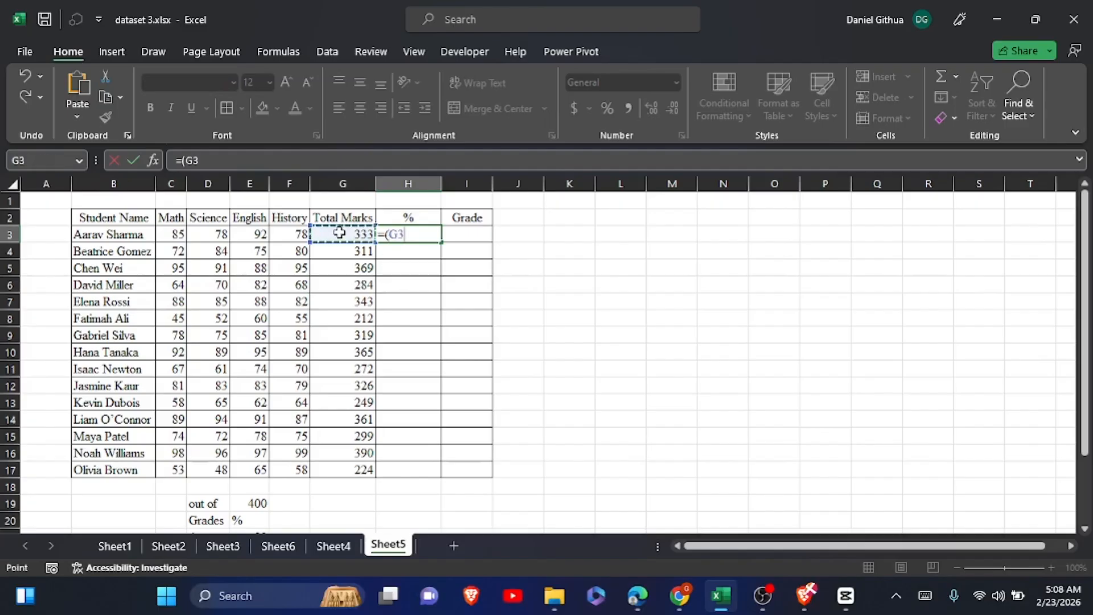
pyautogui.write('/')
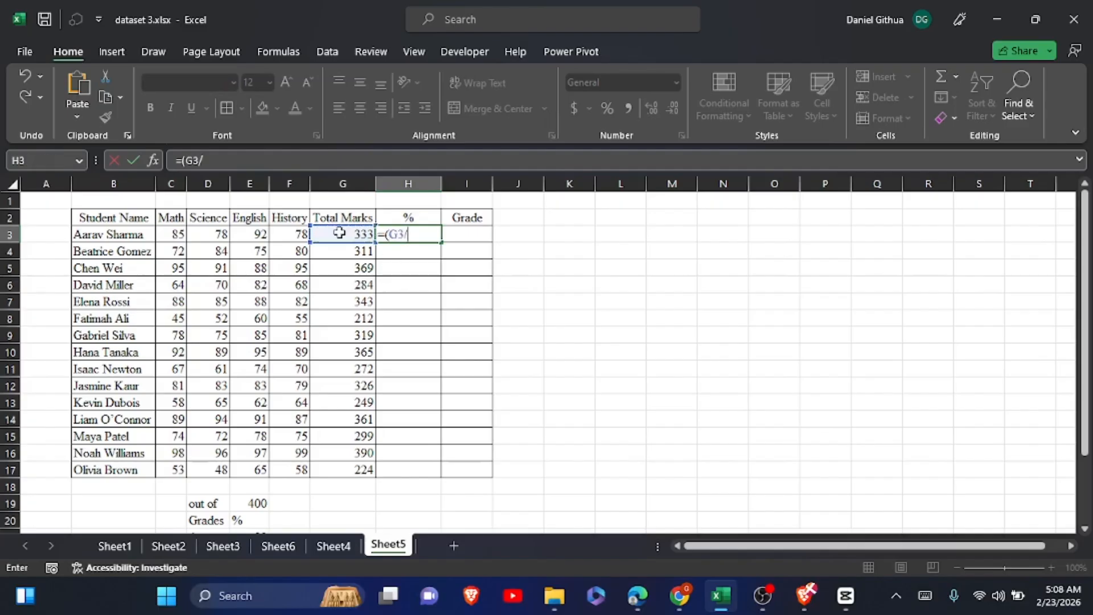
pyautogui.click(257, 501)
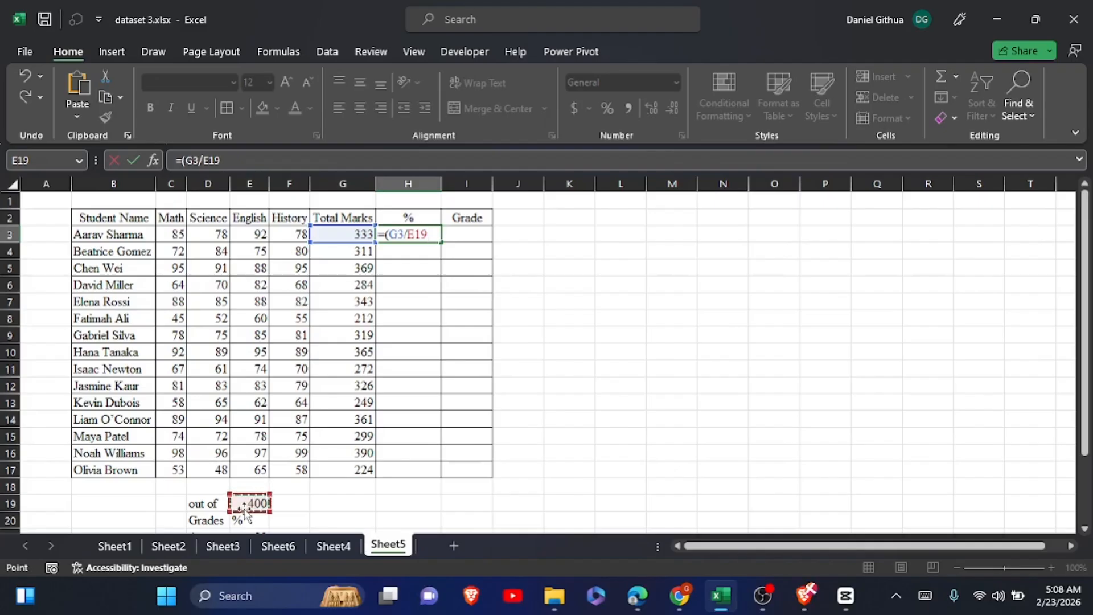
pyautogui.press('F4')
pyautogui.click(925, 596)
pyautogui.write(')')
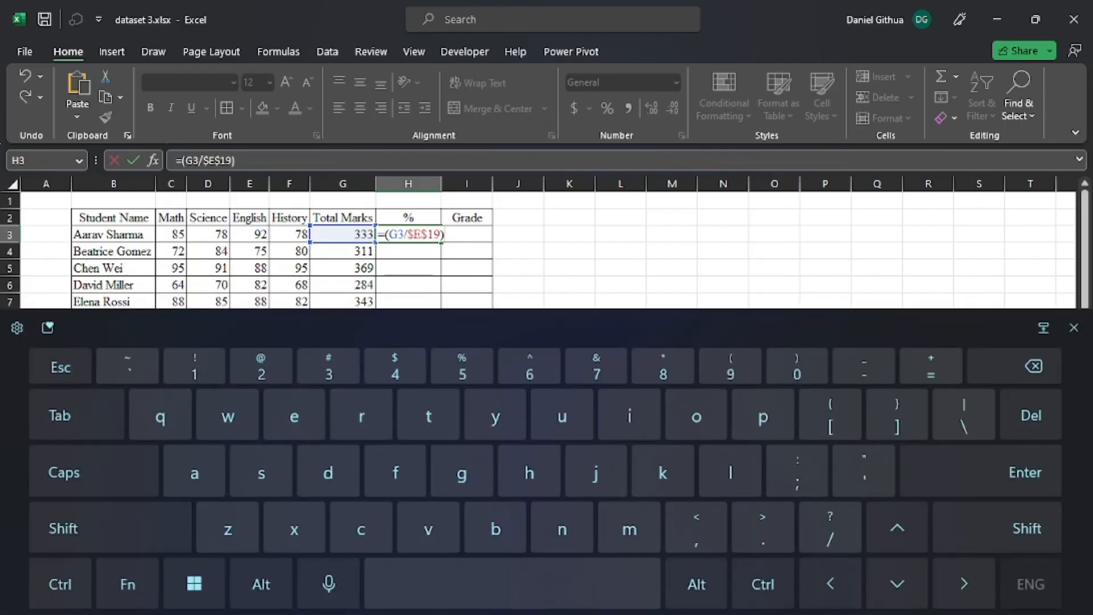
pyautogui.write('*1')
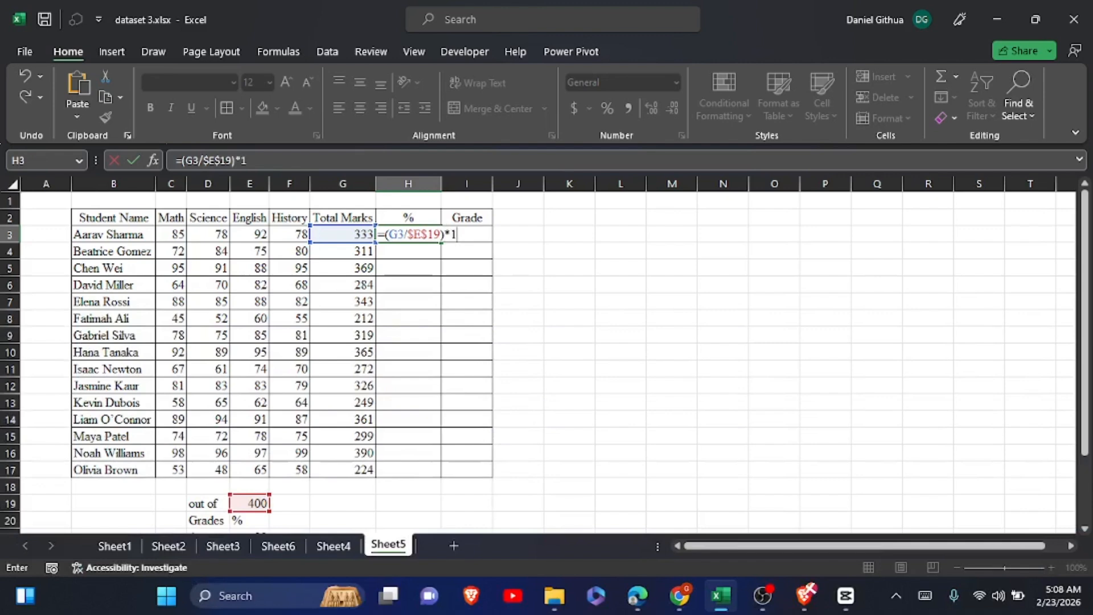
pyautogui.write('00')
pyautogui.click(136, 160)
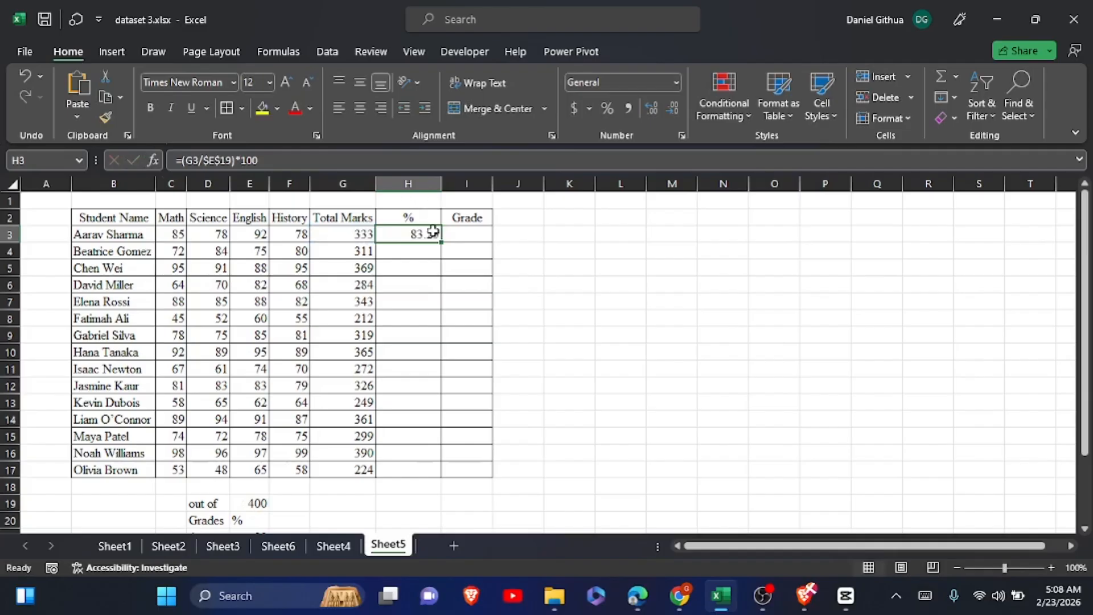
# Fill the percentage formula from H3 down through H17 for all students.
pyautogui.moveTo(442, 244)
pyautogui.mouseDown()
pyautogui.moveTo(438, 301)
pyautogui.moveTo(432, 254)
pyautogui.mouseUp()
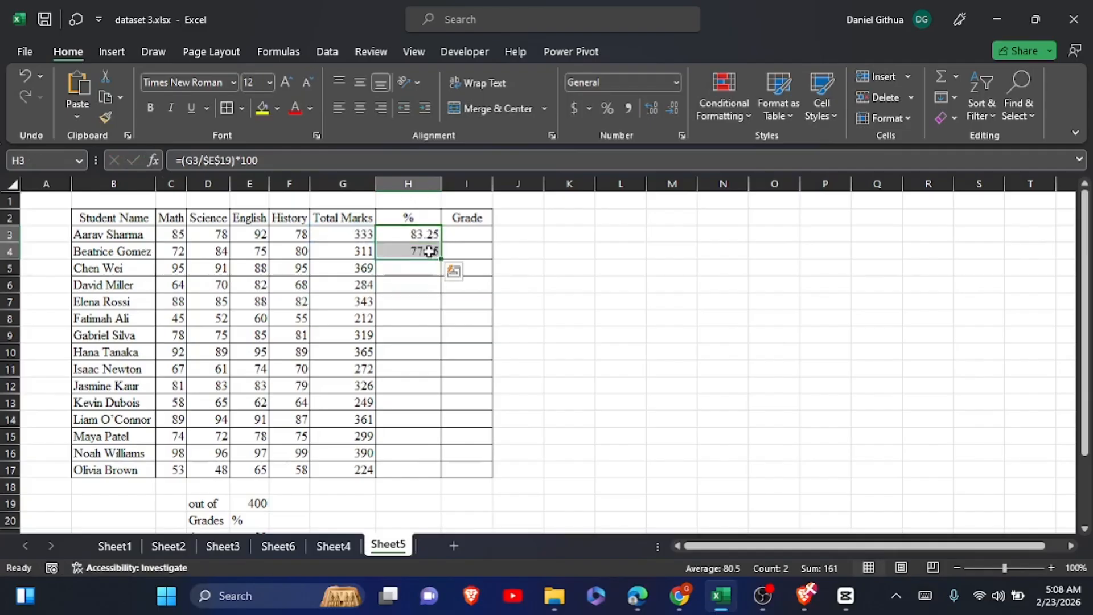
pyautogui.click(22, 74)
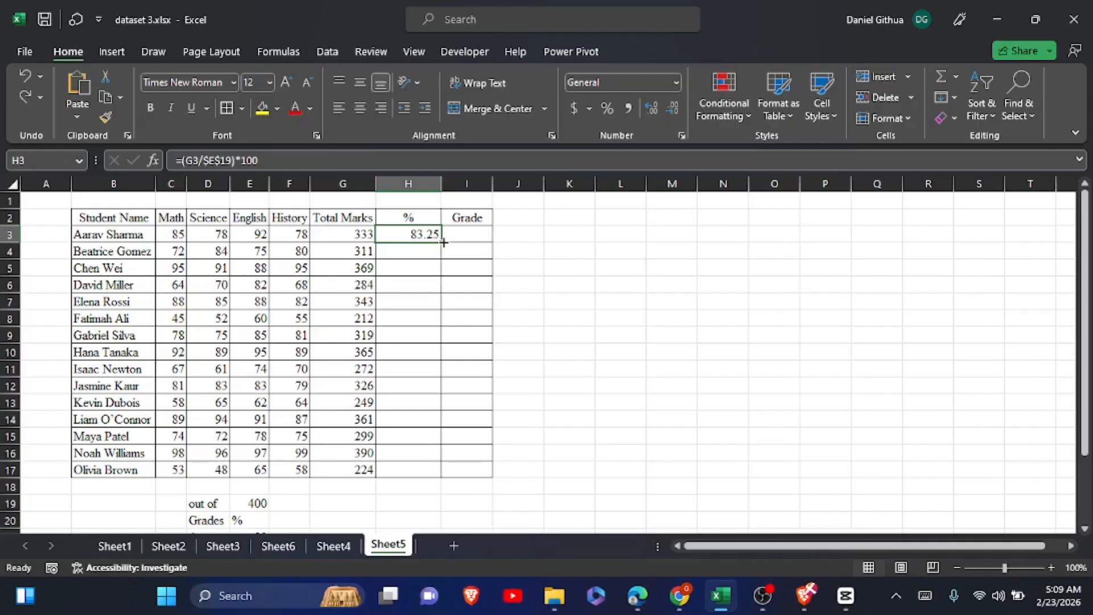
pyautogui.moveTo(444, 242); pyautogui.dragTo(449, 487)
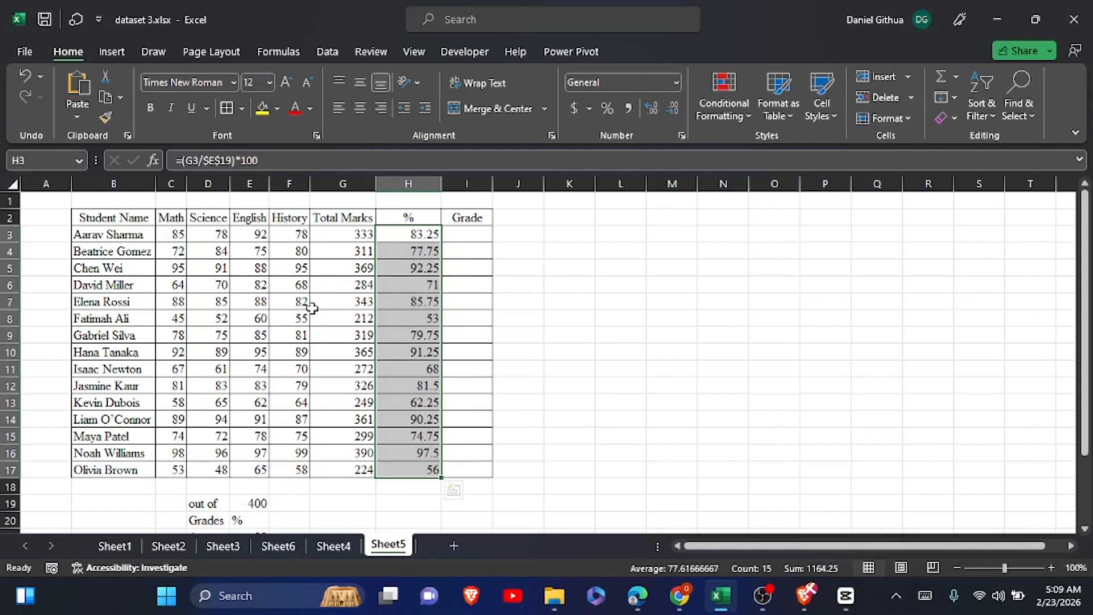
# Reduce the percentages in H3:H17 to zero decimal places.
pyautogui.scroll(-4, 384, 326)
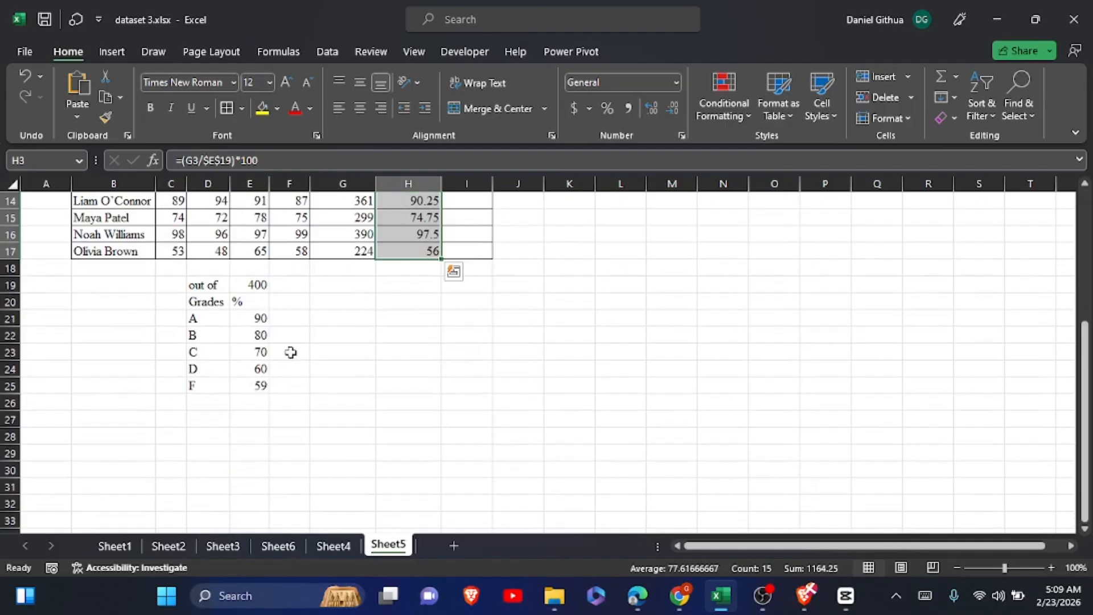
pyautogui.scroll(5, 290, 352)
pyautogui.scroll(-1, 290, 351)
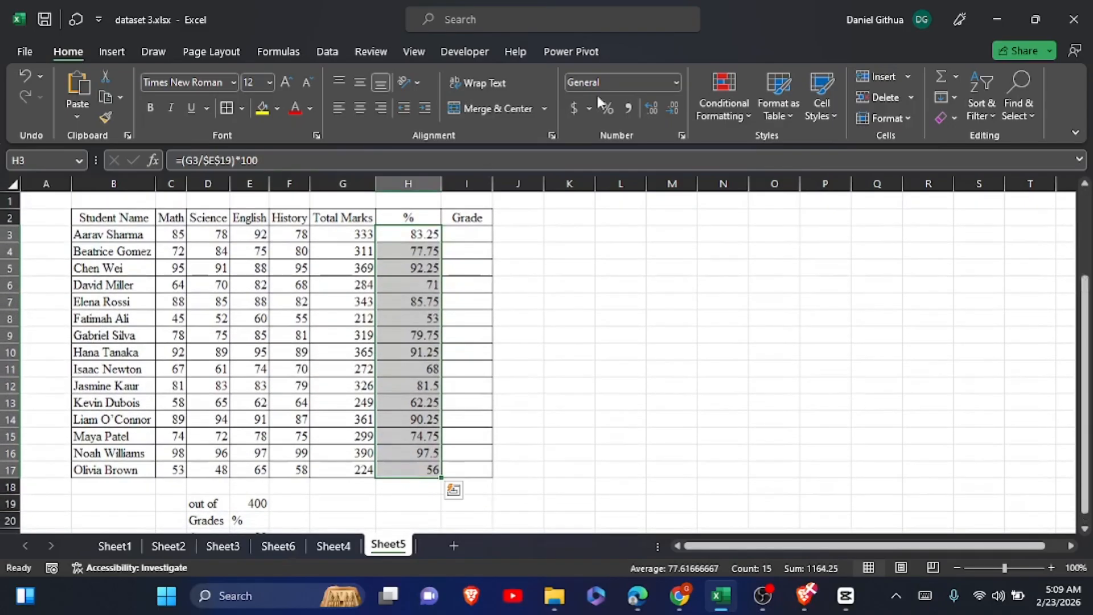
pyautogui.click(664, 114)
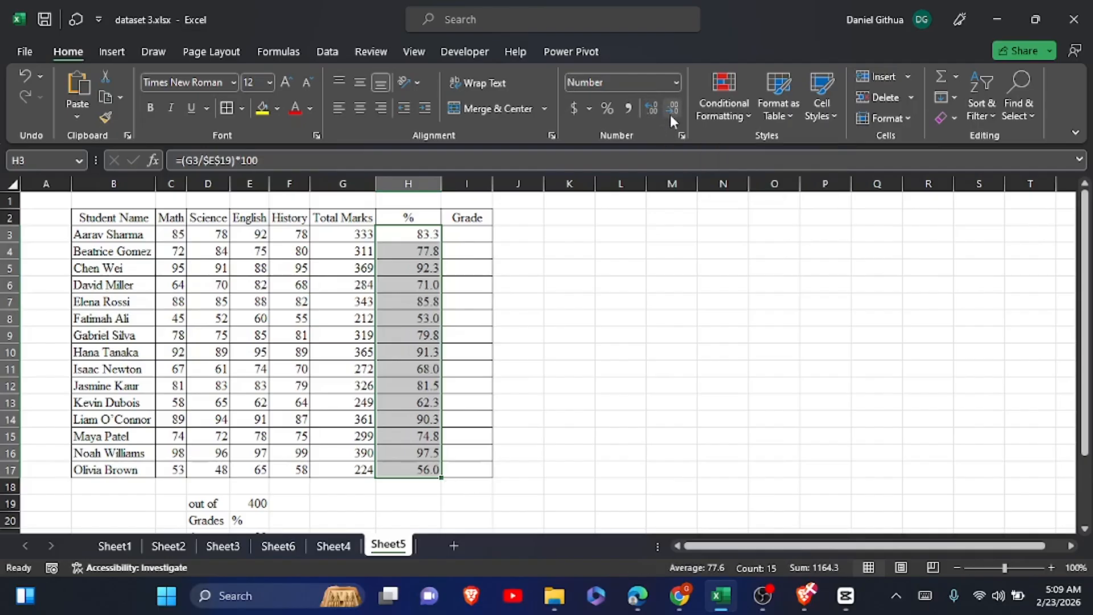
pyautogui.click(670, 111)
pyautogui.click(570, 317)
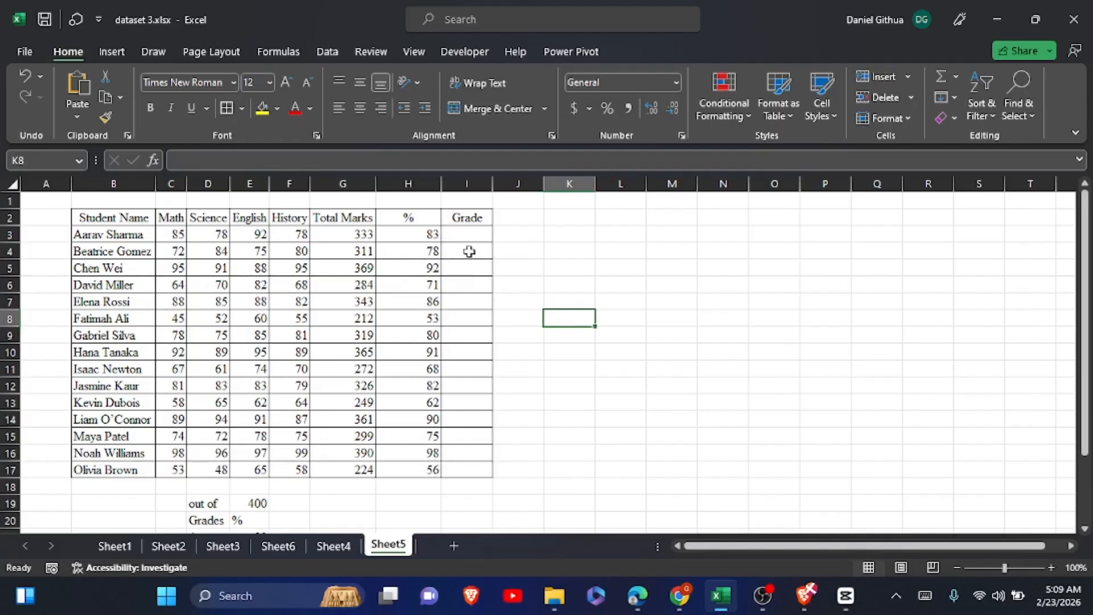
# Review the grade letters and their percentage thresholds in D21:E25 for use in the Grade column.
pyautogui.click(476, 231)
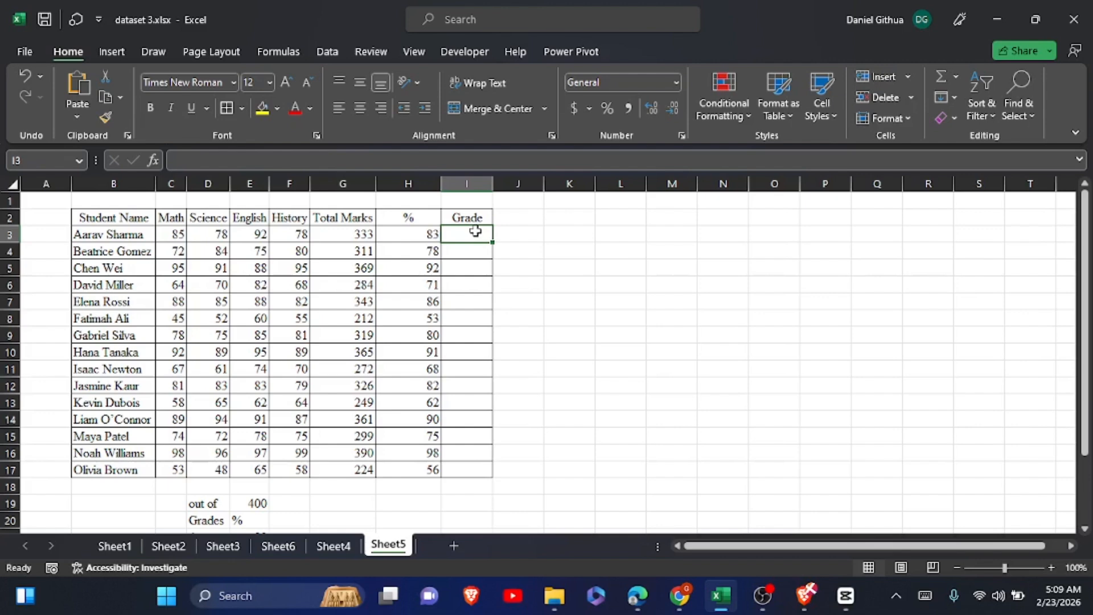
pyautogui.scroll(-4, 476, 230)
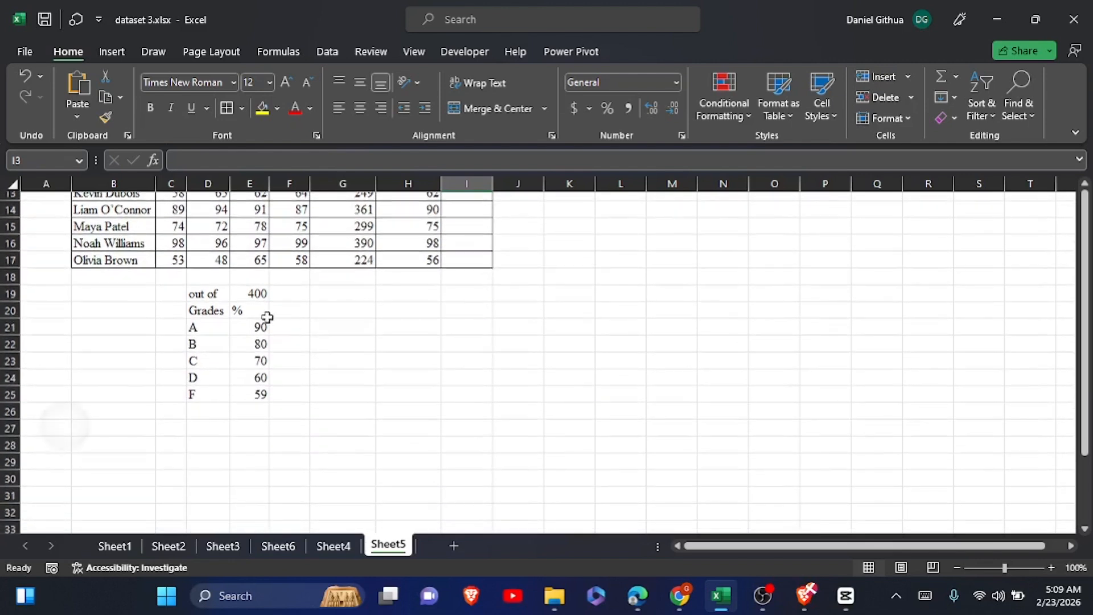
pyautogui.click(251, 336)
pyautogui.click(248, 353)
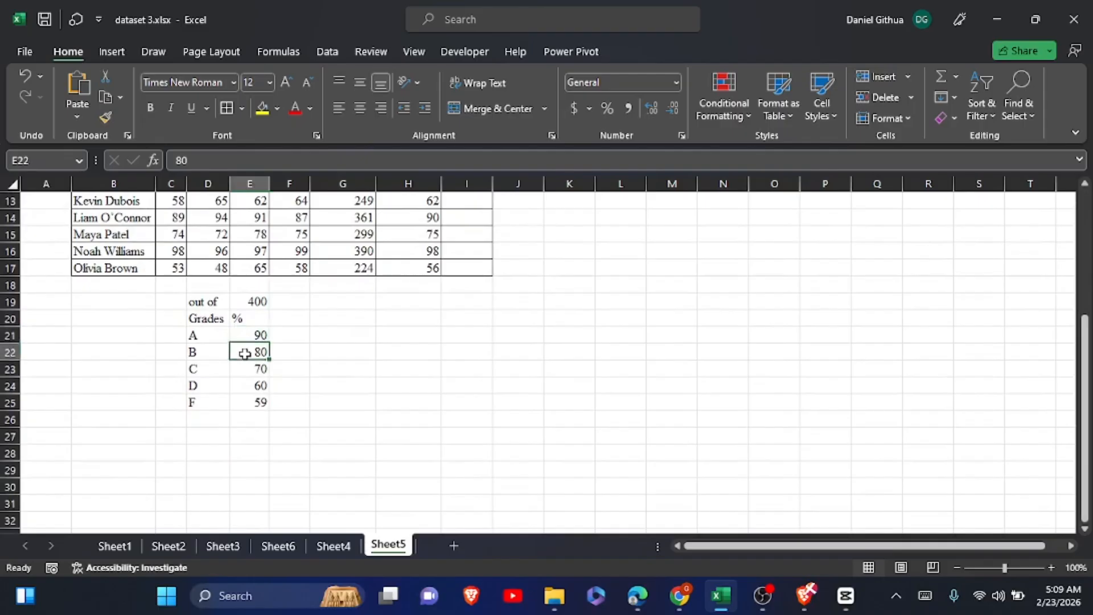
pyautogui.scroll(1, 242, 370)
pyautogui.scroll(3, 247, 390)
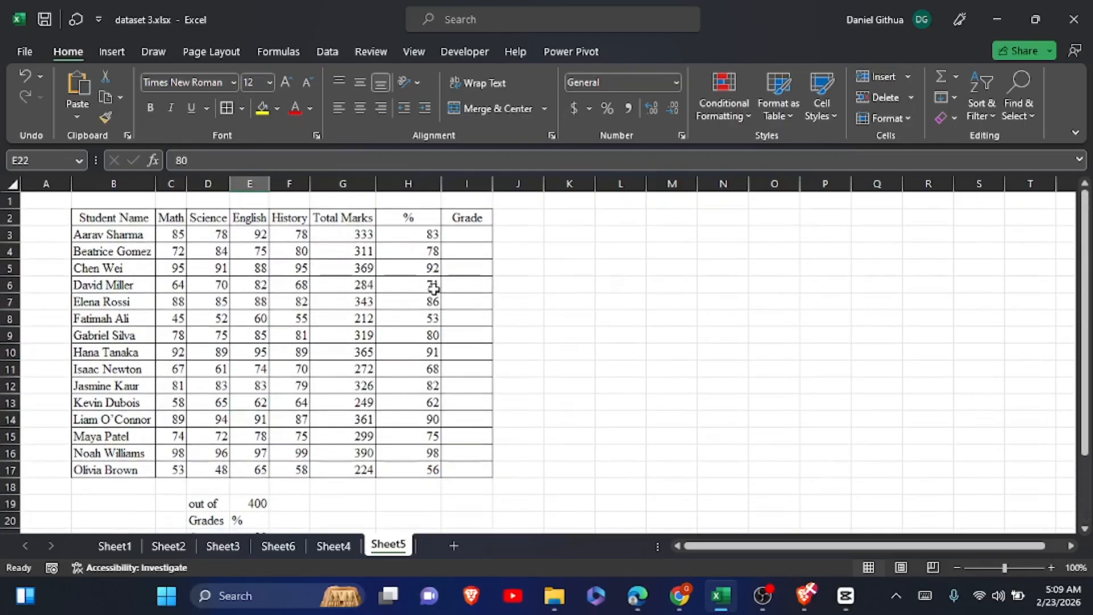
# Start an IF formula in cell I3 with the logical test H3>$E$21, keeping the threshold reference absolute.
pyautogui.click(468, 234)
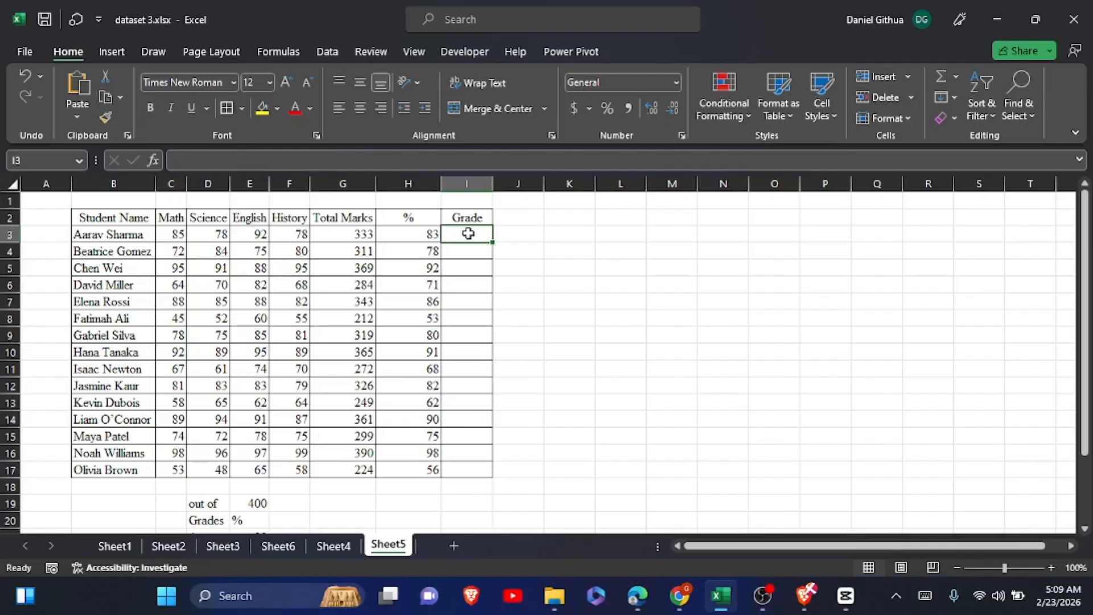
pyautogui.click(925, 595)
pyautogui.write('=')
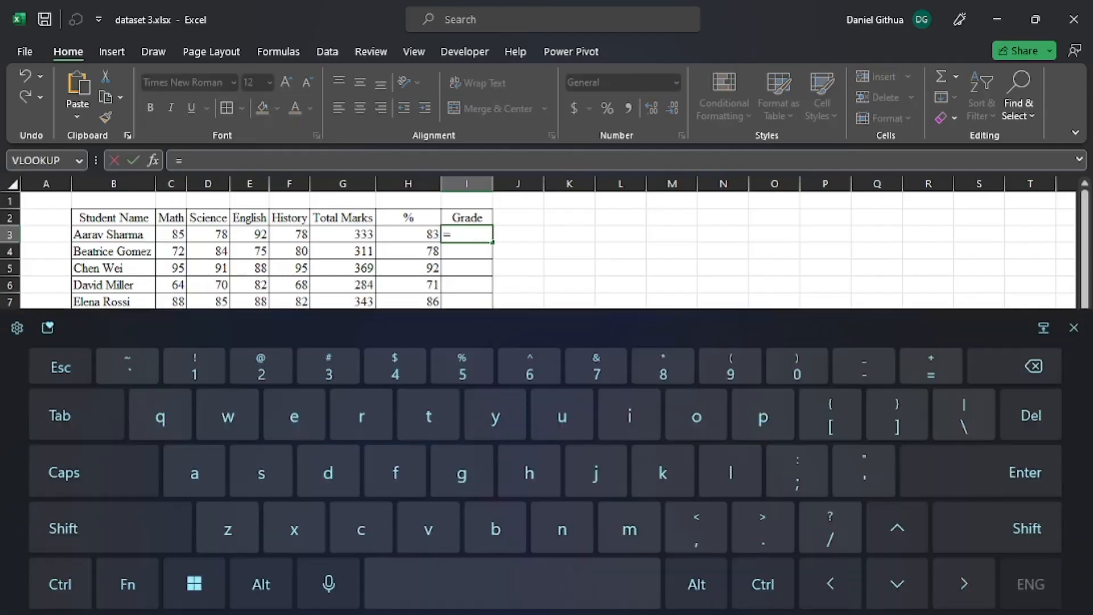
pyautogui.write('ii')
pyautogui.click(925, 598)
pyautogui.press('BackSpace')
pyautogui.write('f(')
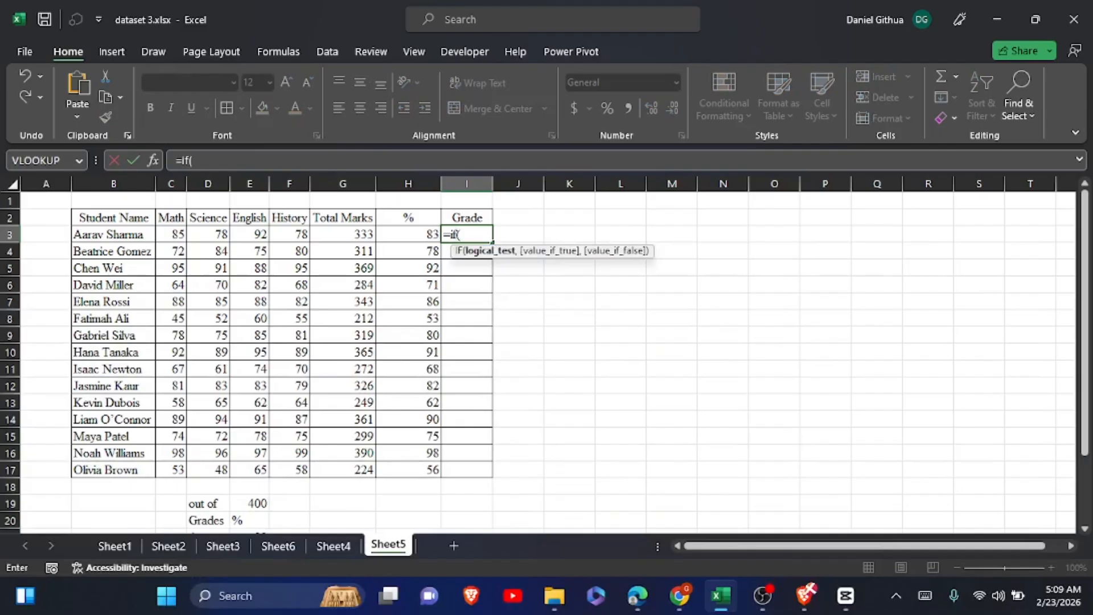
pyautogui.click(418, 234)
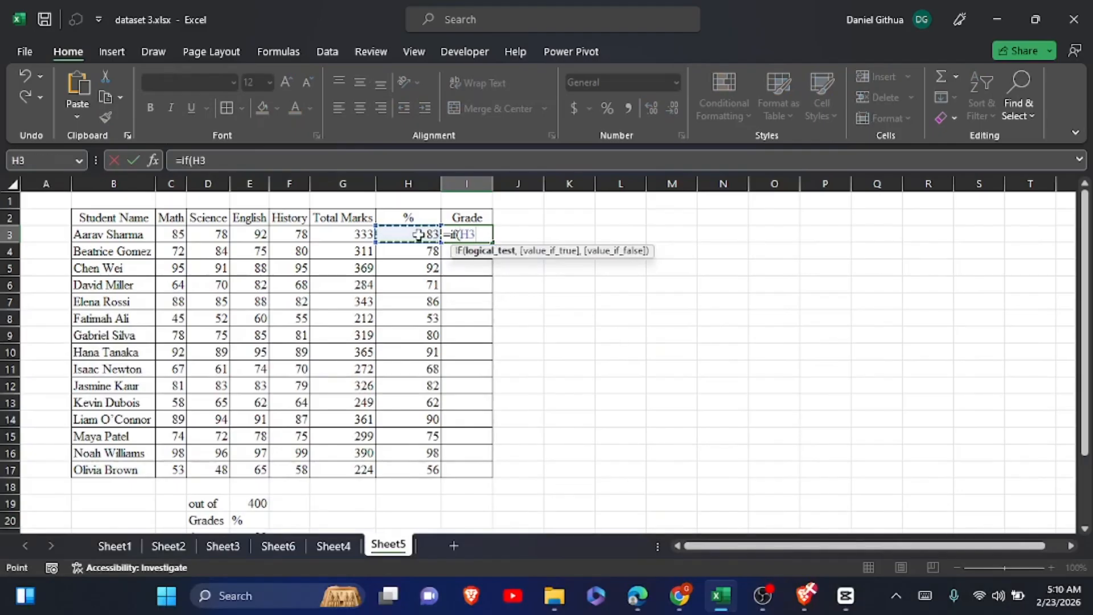
pyautogui.write('>')
pyautogui.scroll(-2, 424, 233)
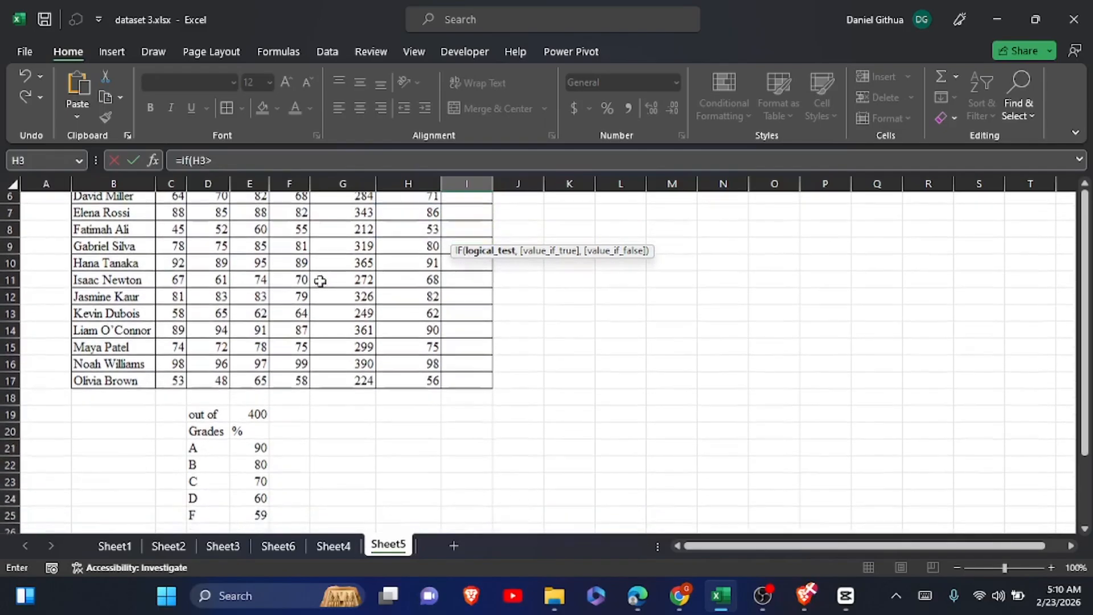
pyautogui.click(248, 434)
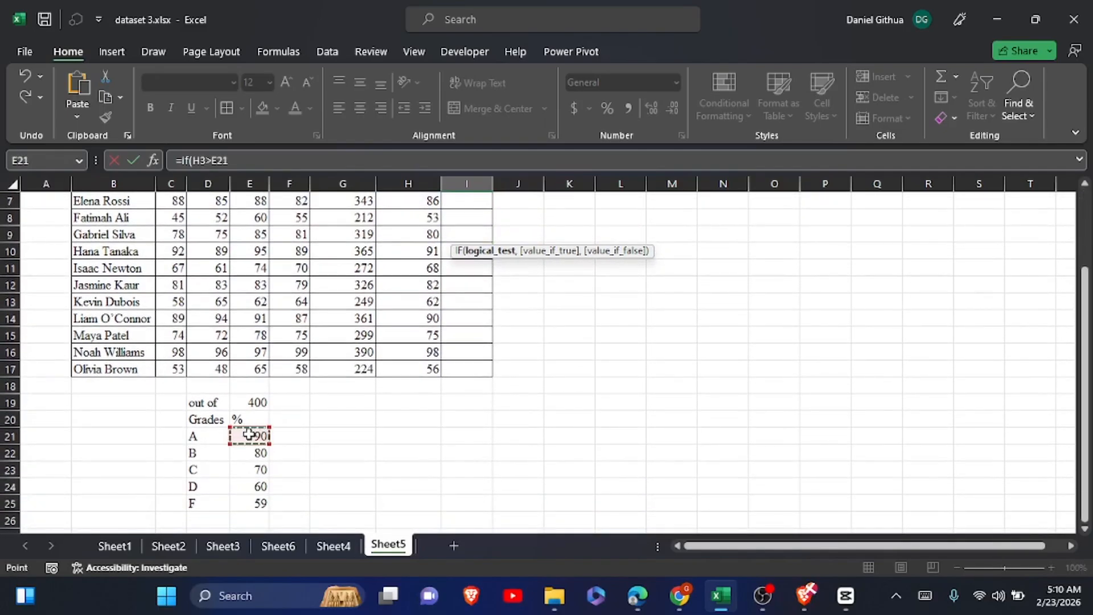
pyautogui.scroll(2, 249, 435)
pyautogui.press('F4')
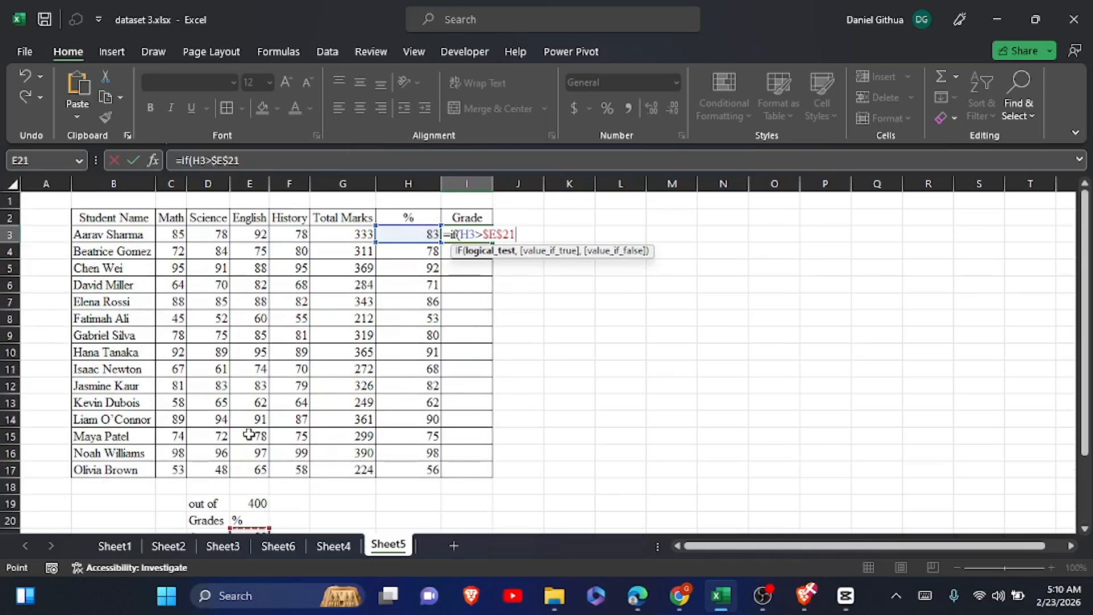
# Enter "A" as the value if true in the I3 IF formula and move on to its value-if-false argument.
pyautogui.write(',')
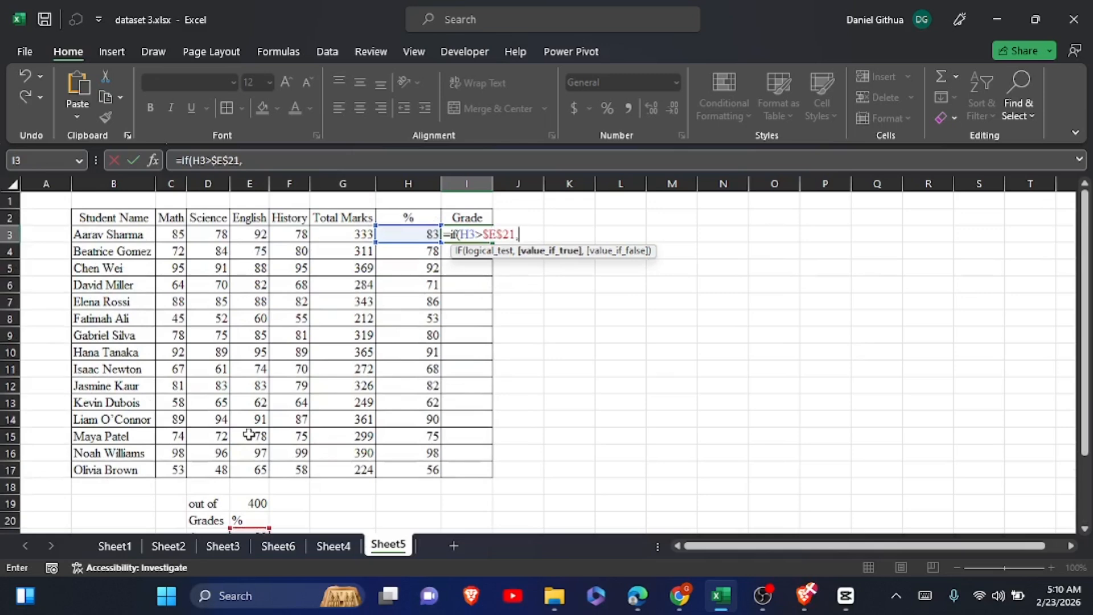
pyautogui.click(924, 595)
pyautogui.click(996, 528)
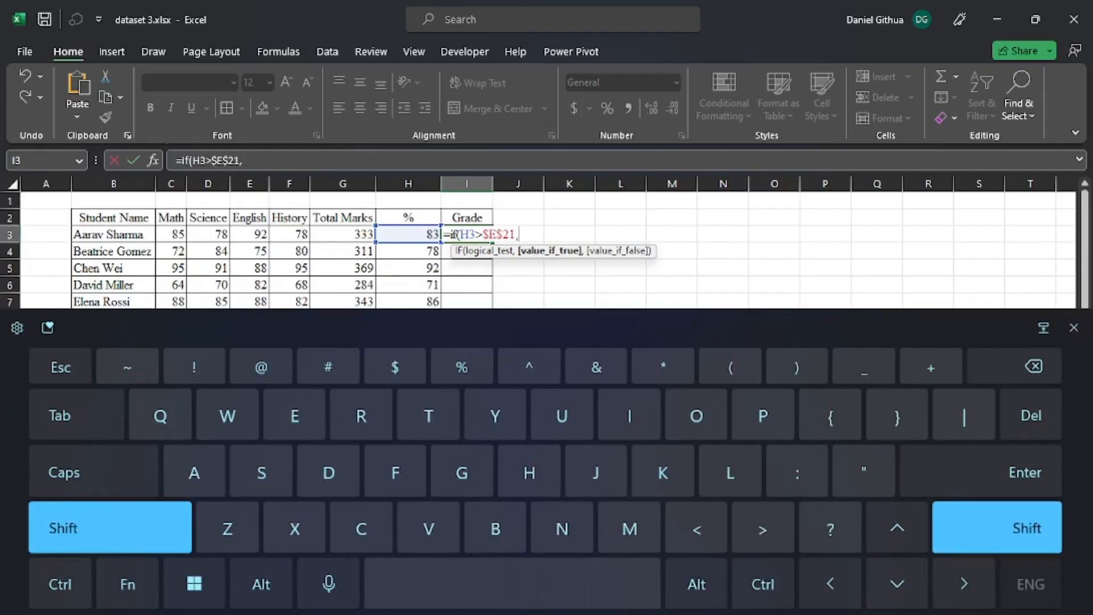
pyautogui.click(864, 471)
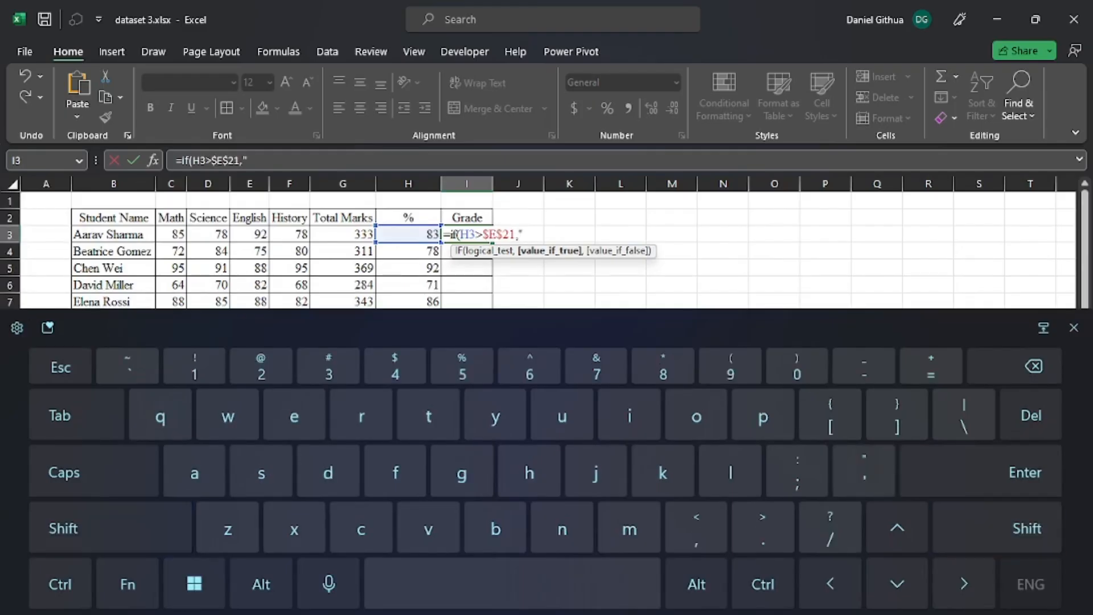
pyautogui.click(1074, 328)
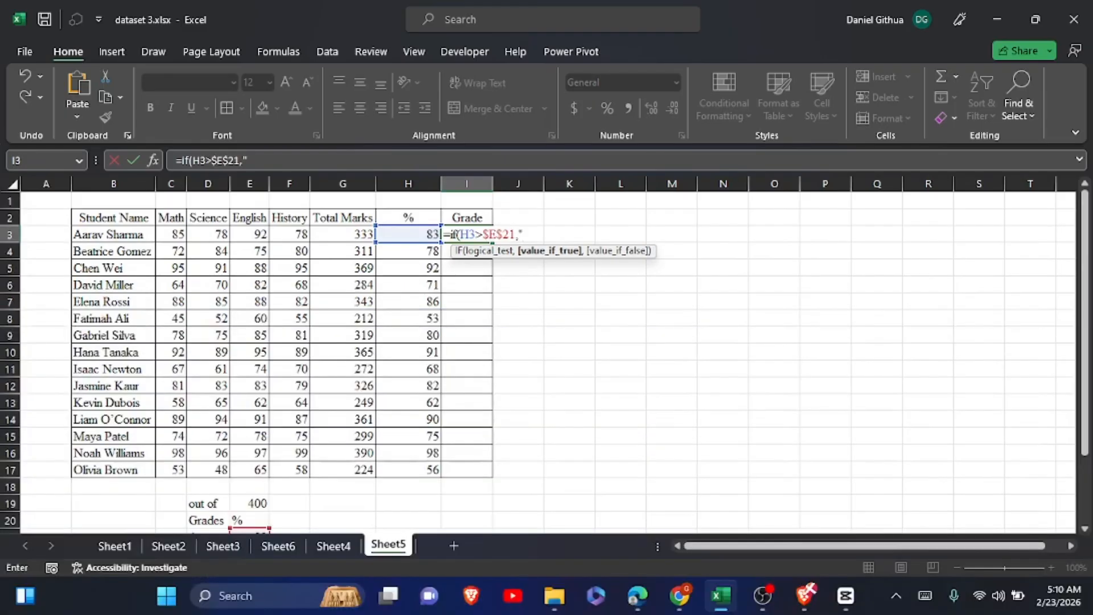
pyautogui.write('A')
pyautogui.click(924, 596)
pyautogui.click(1027, 528)
pyautogui.click(864, 470)
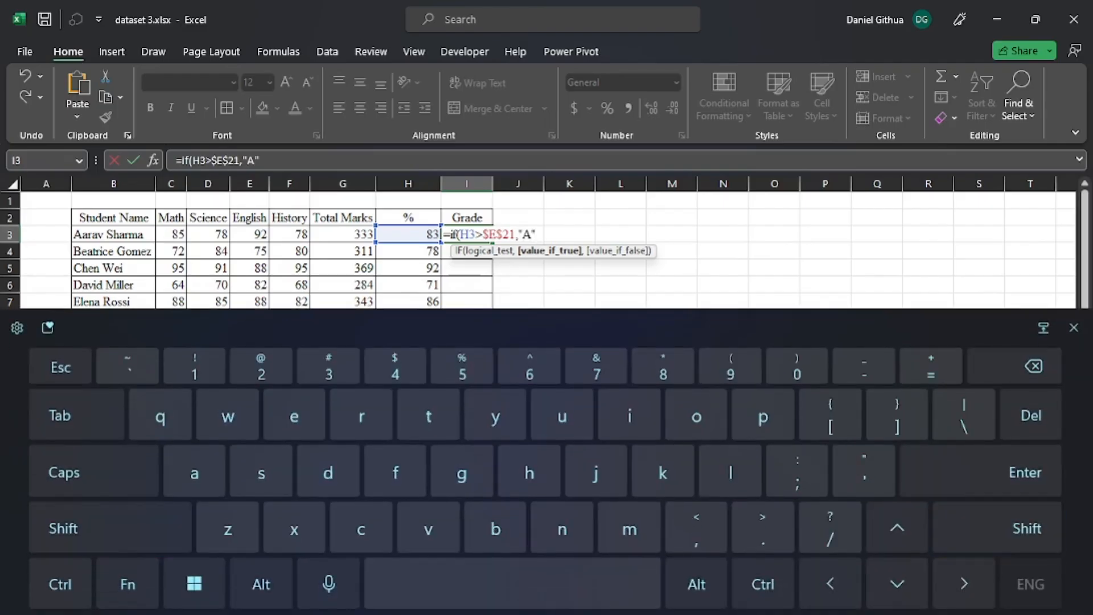
pyautogui.write(',')
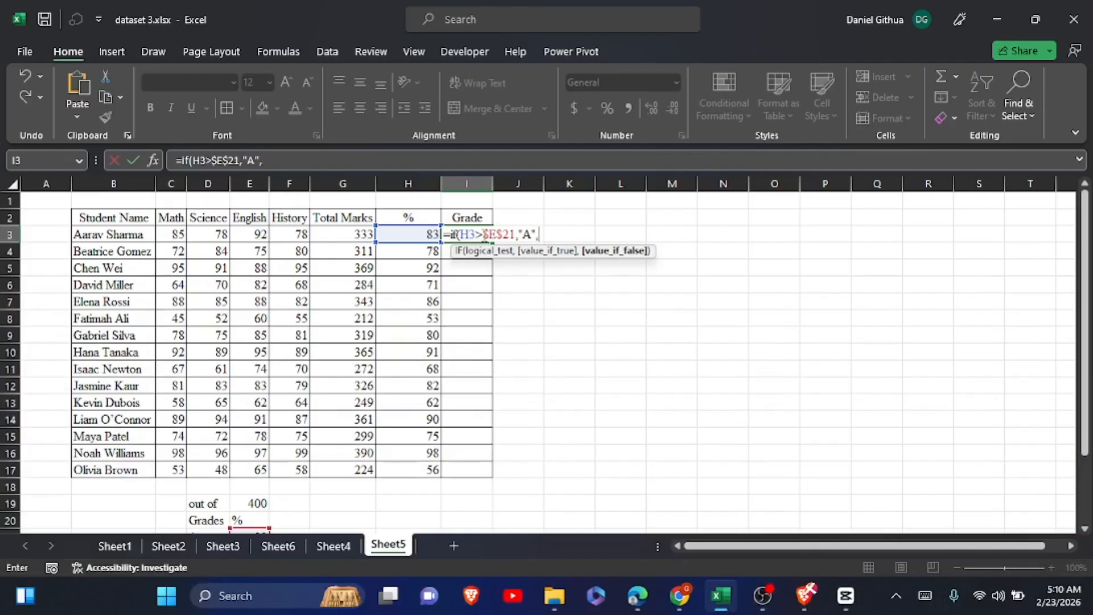
# Change the comparison in the first logical test of the I3 formula to greater than or equal, H3>=$E$21.
pyautogui.click(483, 234)
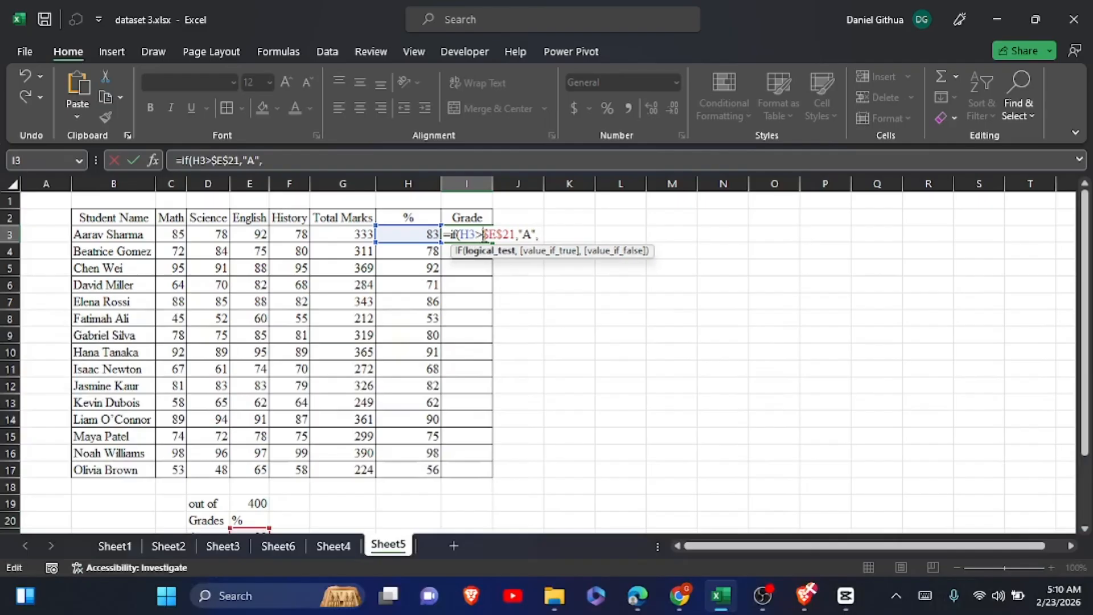
pyautogui.click(925, 595)
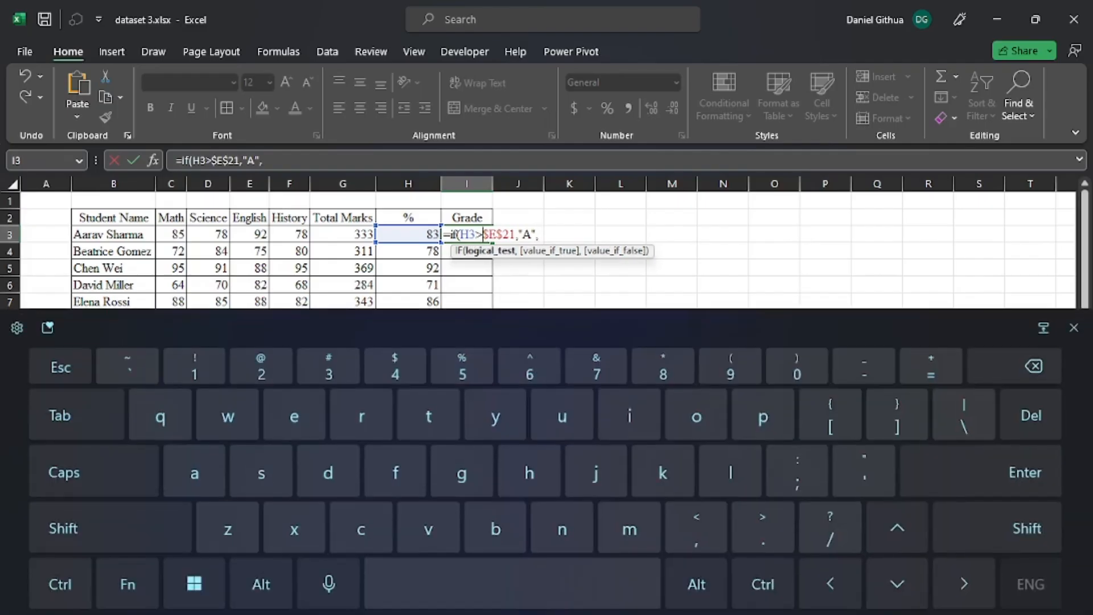
pyautogui.write('=')
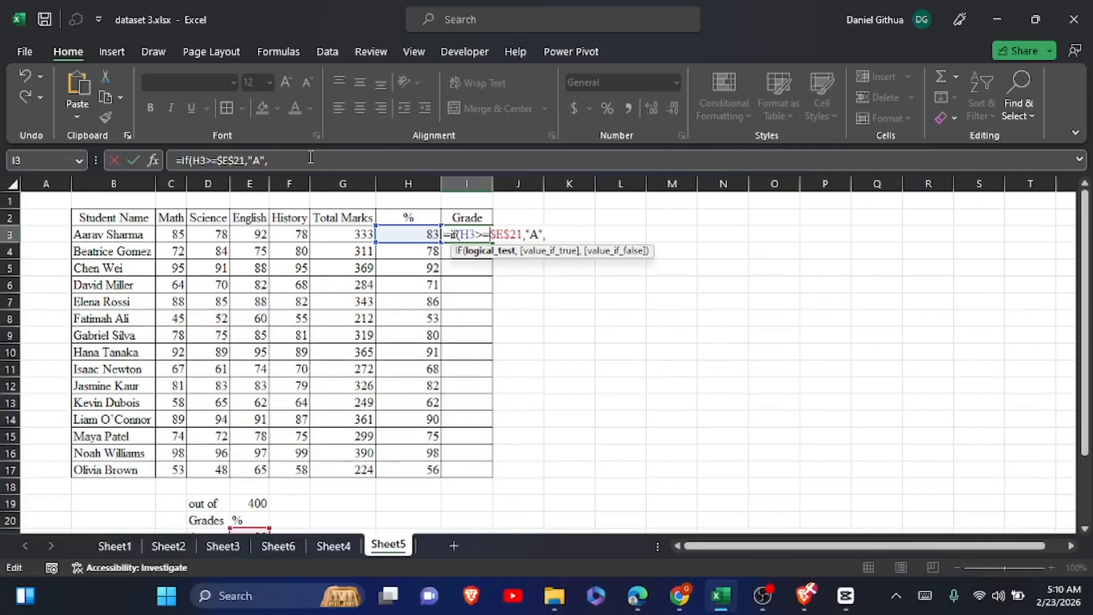
# Nest a second IF as the value if false in the I3 formula, with the logical test H3>=E22.
pyautogui.click(285, 167)
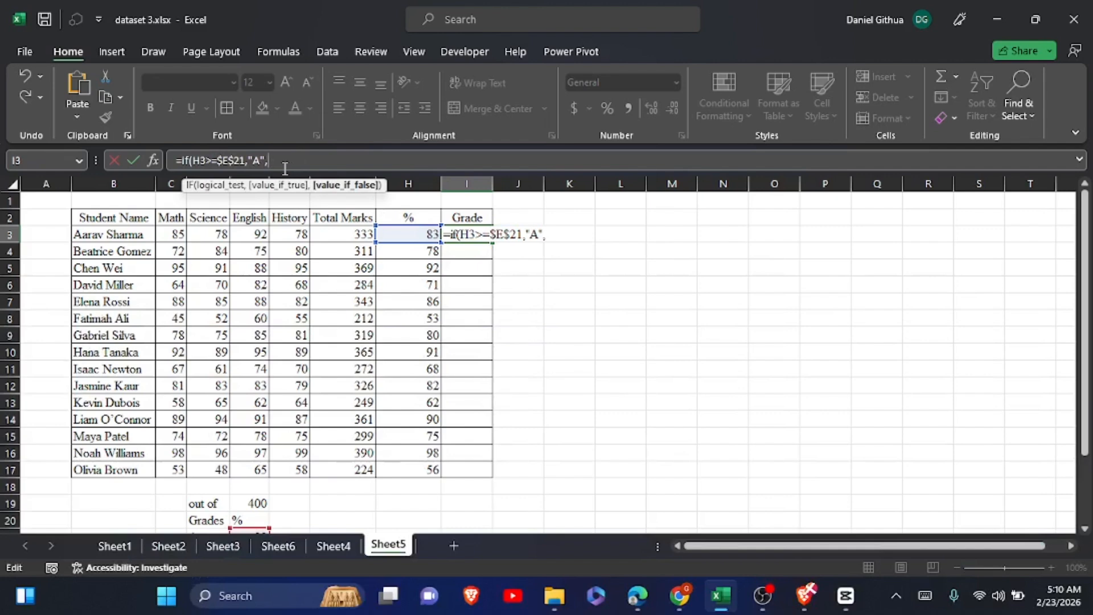
pyautogui.write('if')
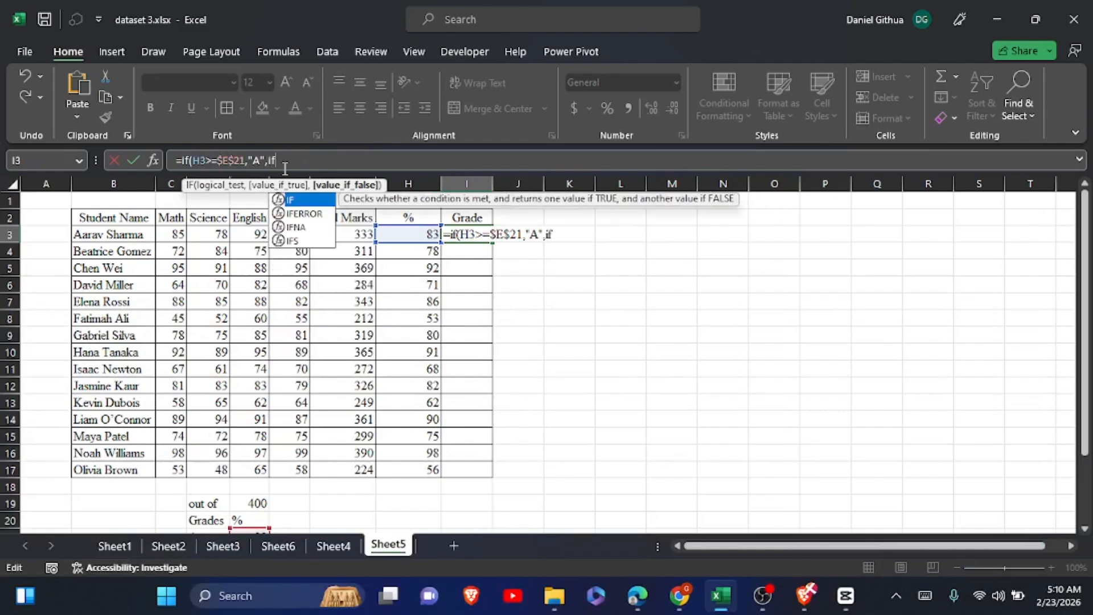
pyautogui.write('(')
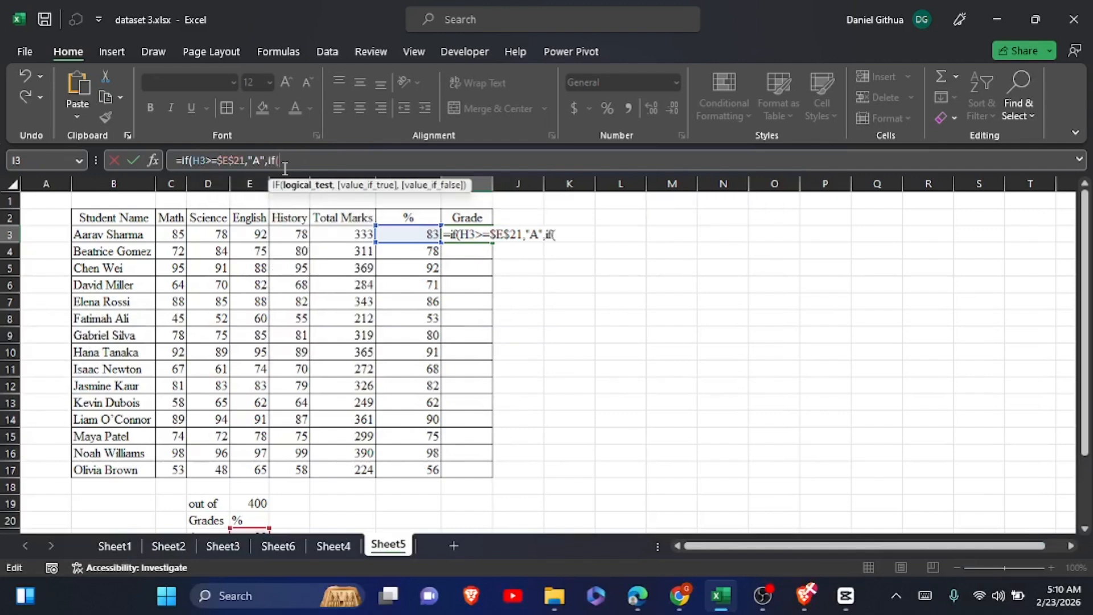
pyautogui.click(421, 236)
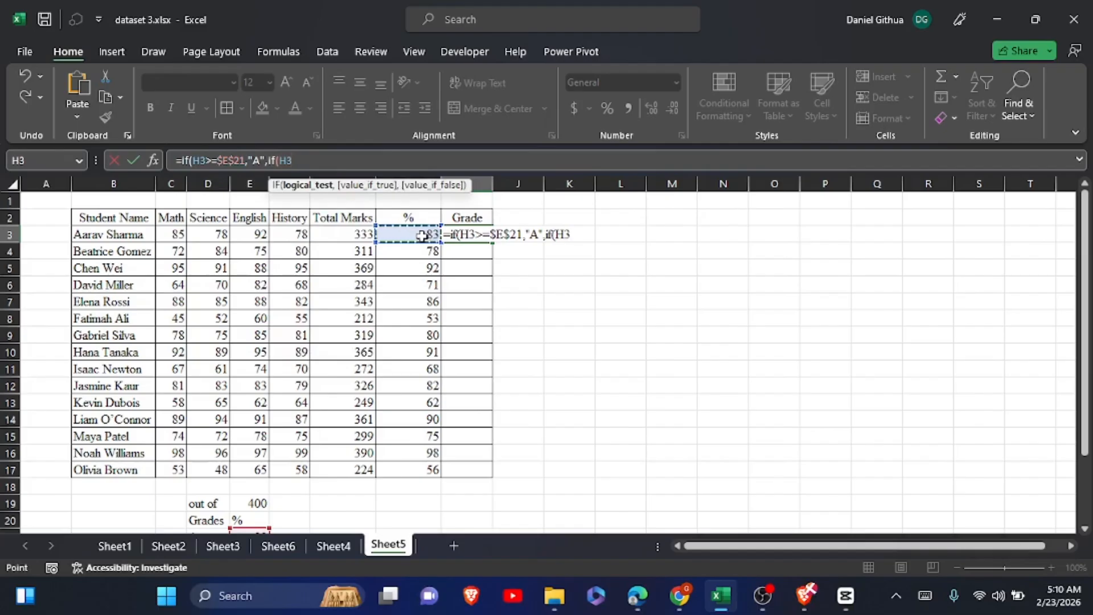
pyautogui.write('>')
pyautogui.click(925, 595)
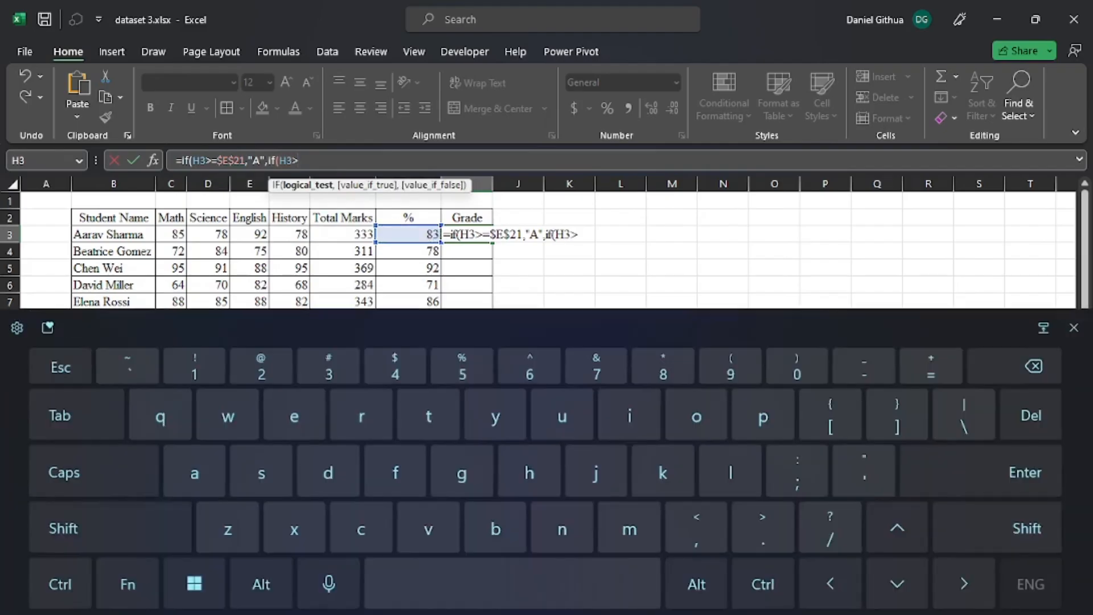
pyautogui.write('+')
pyautogui.write('=')
pyautogui.click(1073, 327)
pyautogui.scroll(-1, 710, 511)
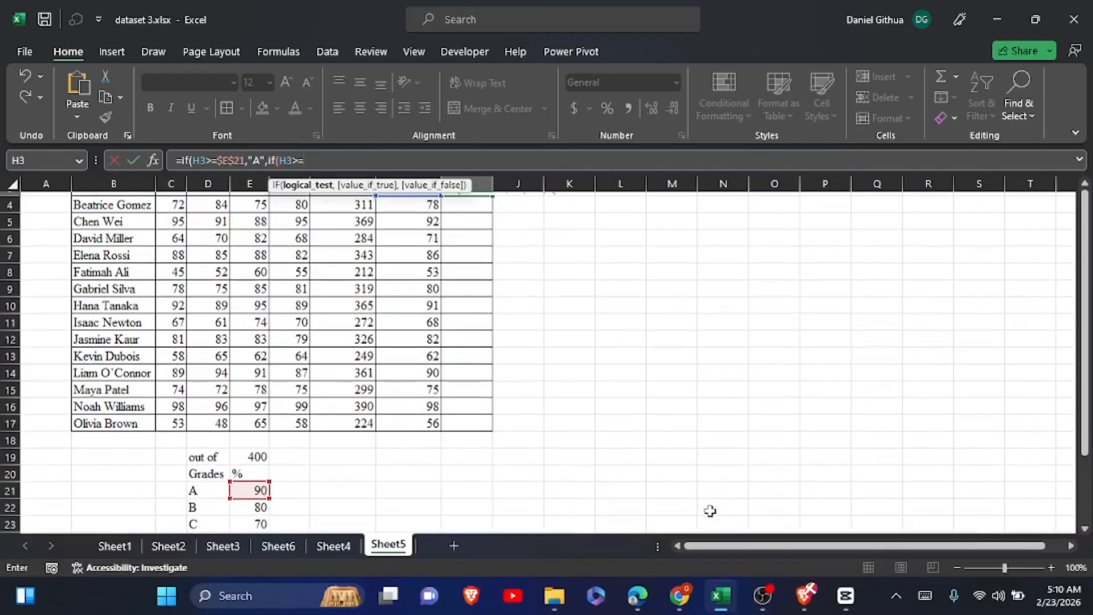
pyautogui.click(245, 487)
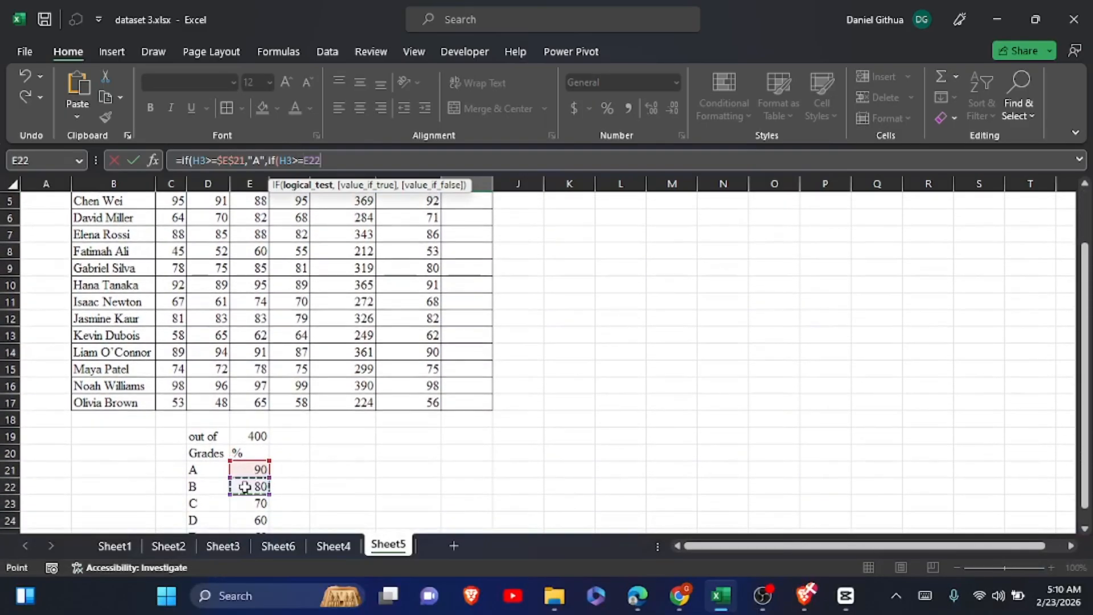
# Enter "B" as the value if true of the second IF and move on to its value-if-false argument.
pyautogui.write(',')
pyautogui.click(925, 595)
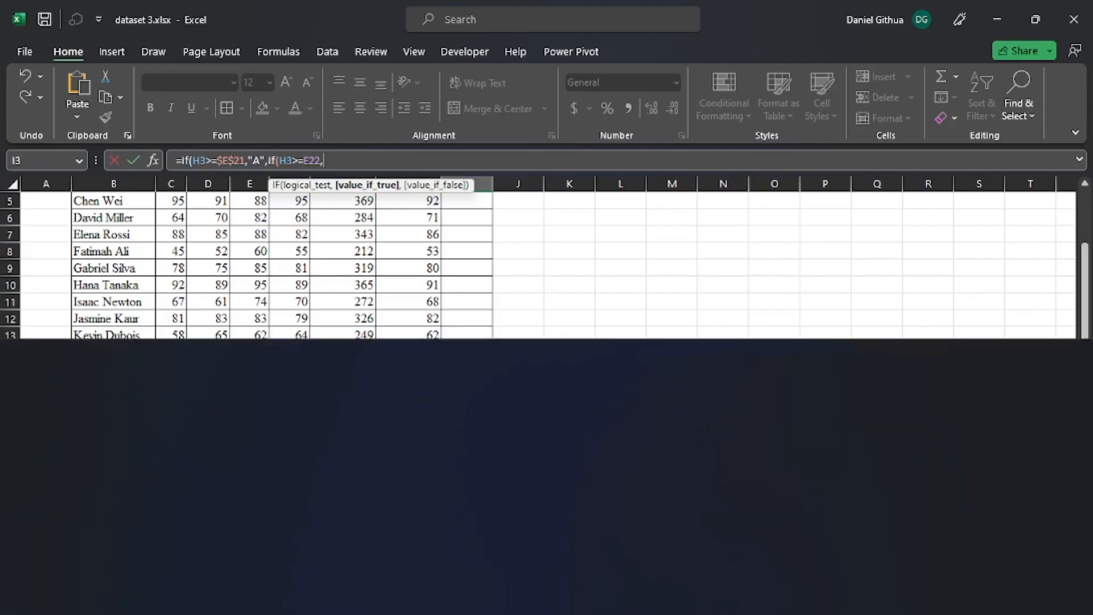
pyautogui.click(109, 528)
pyautogui.click(864, 471)
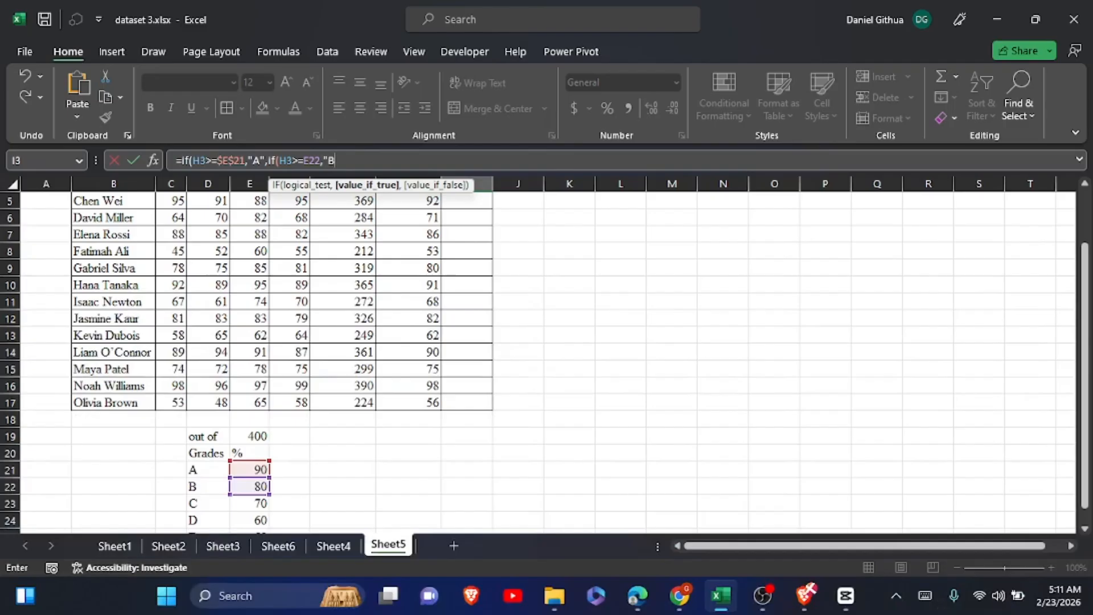
pyautogui.click(924, 596)
pyautogui.click(110, 528)
pyautogui.click(863, 471)
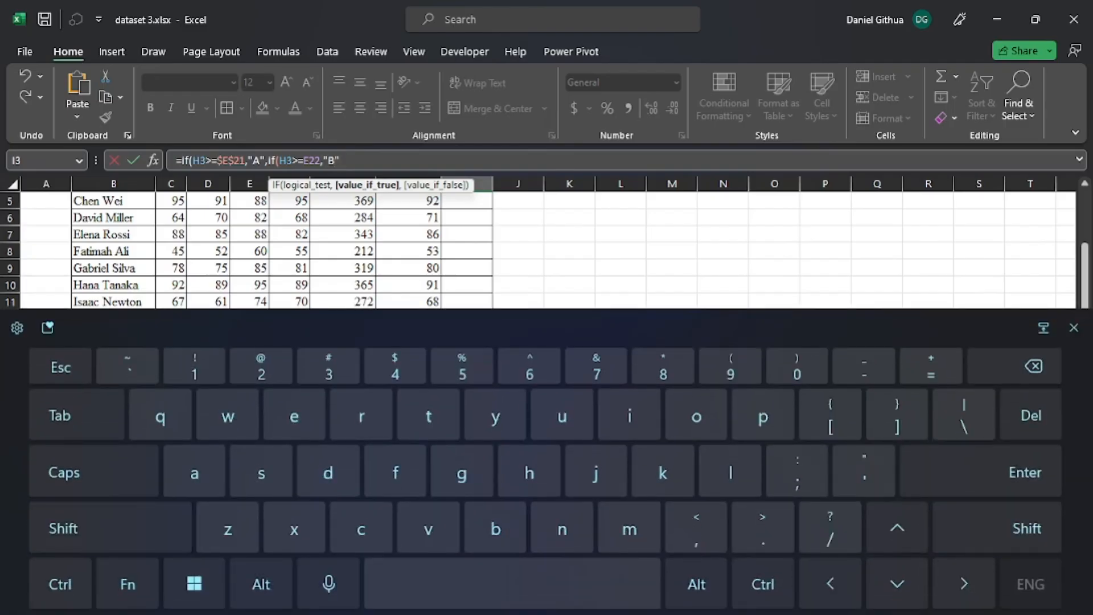
pyautogui.click(696, 529)
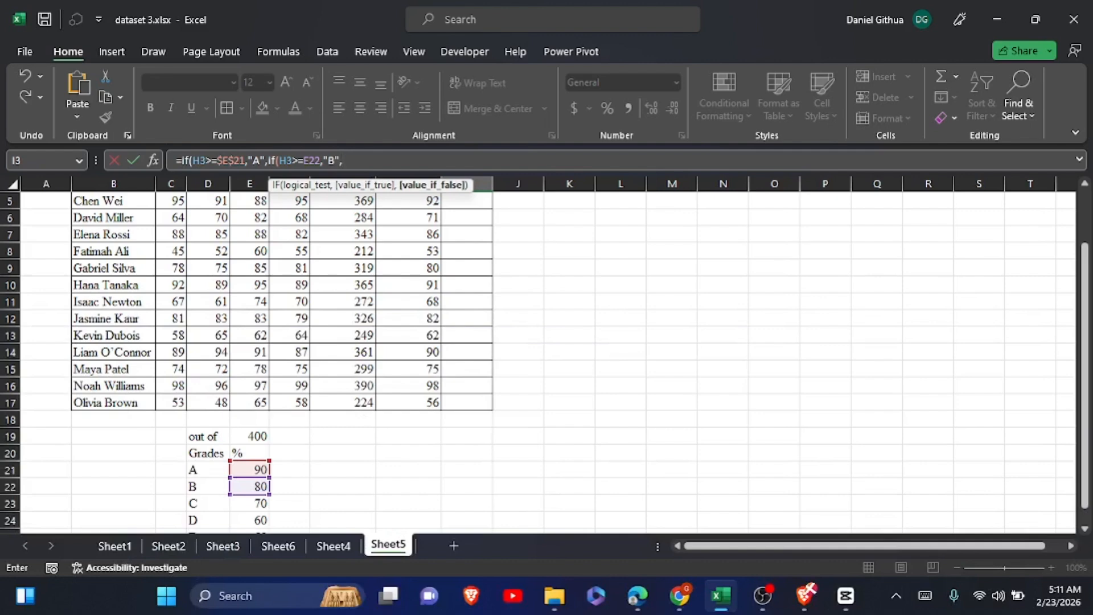
# Nest a third IF as the second IF's value if false, with the logical test H3>=E23.
pyautogui.write('If(')
pyautogui.scroll(2, 723, 478)
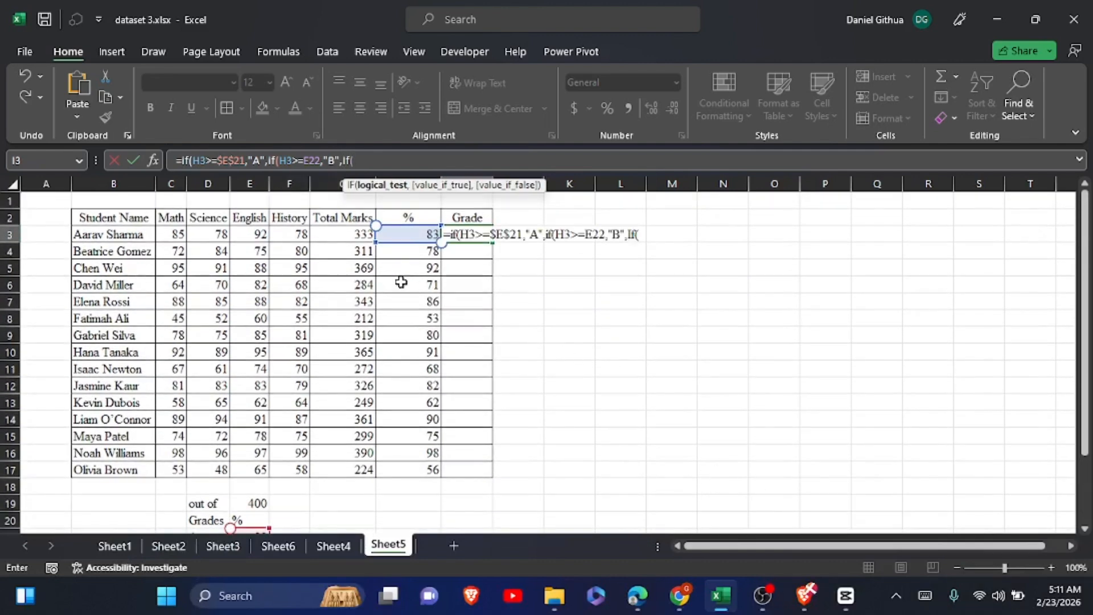
pyautogui.click(418, 235)
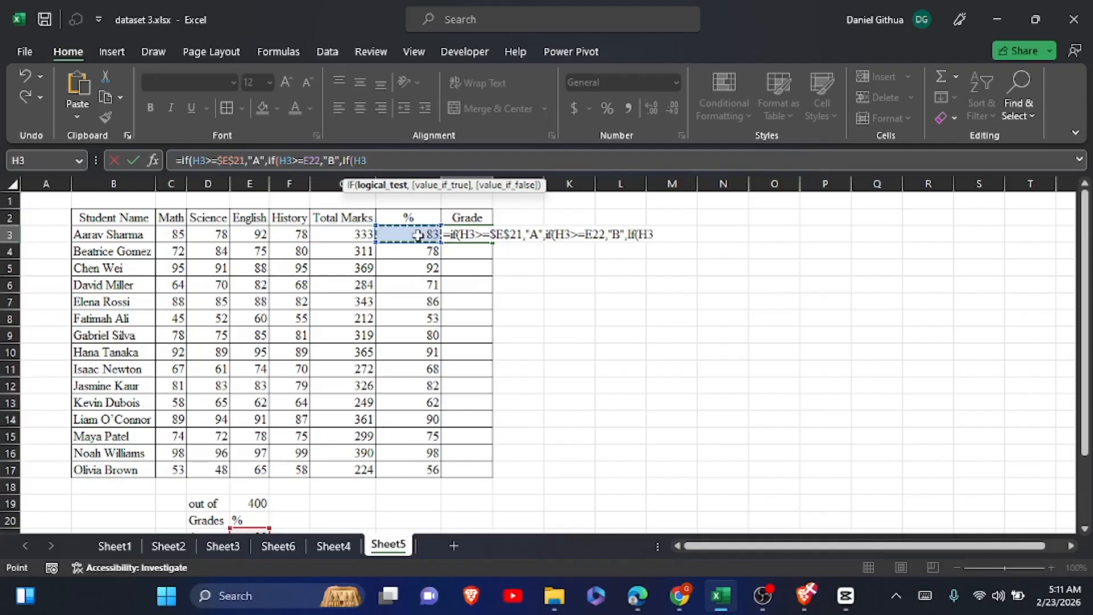
pyautogui.write('>')
pyautogui.click(925, 595)
pyautogui.click(997, 528)
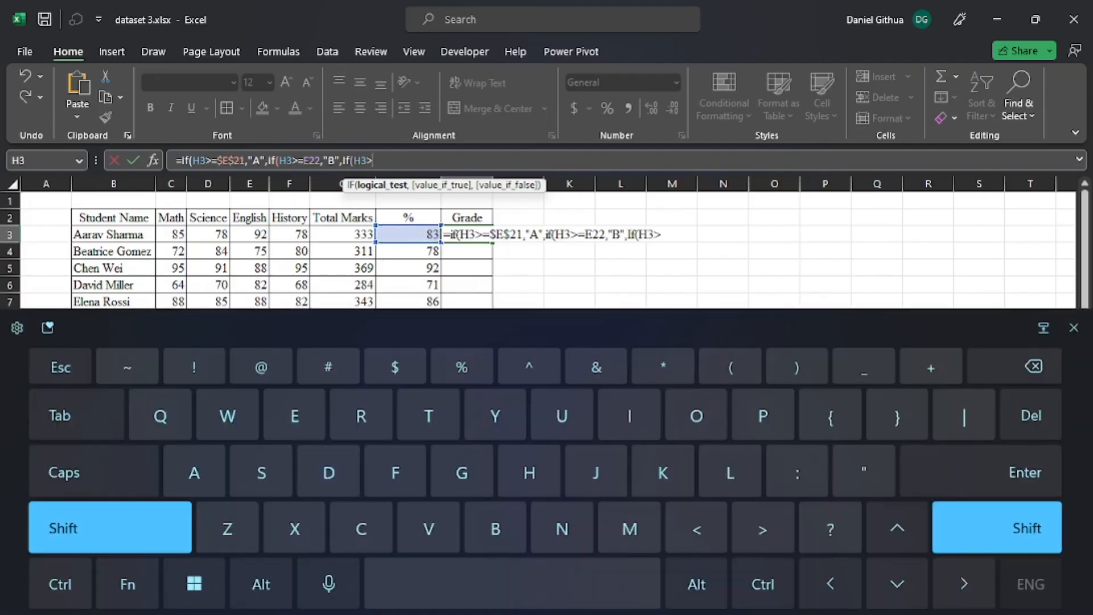
pyautogui.click(110, 528)
pyautogui.click(931, 367)
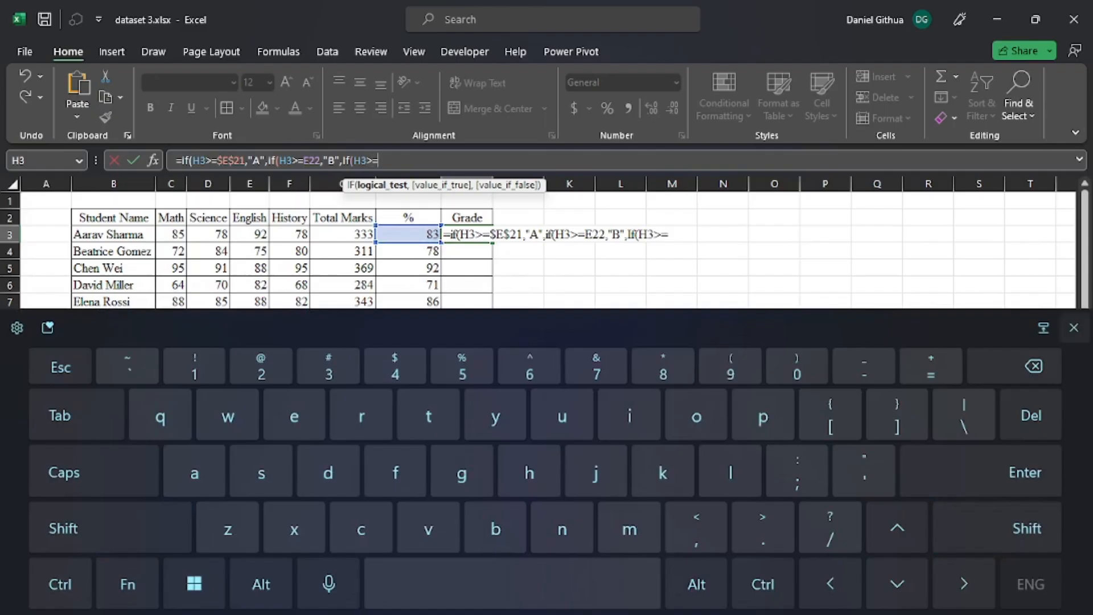
pyautogui.click(1074, 328)
pyautogui.scroll(-2, 549, 477)
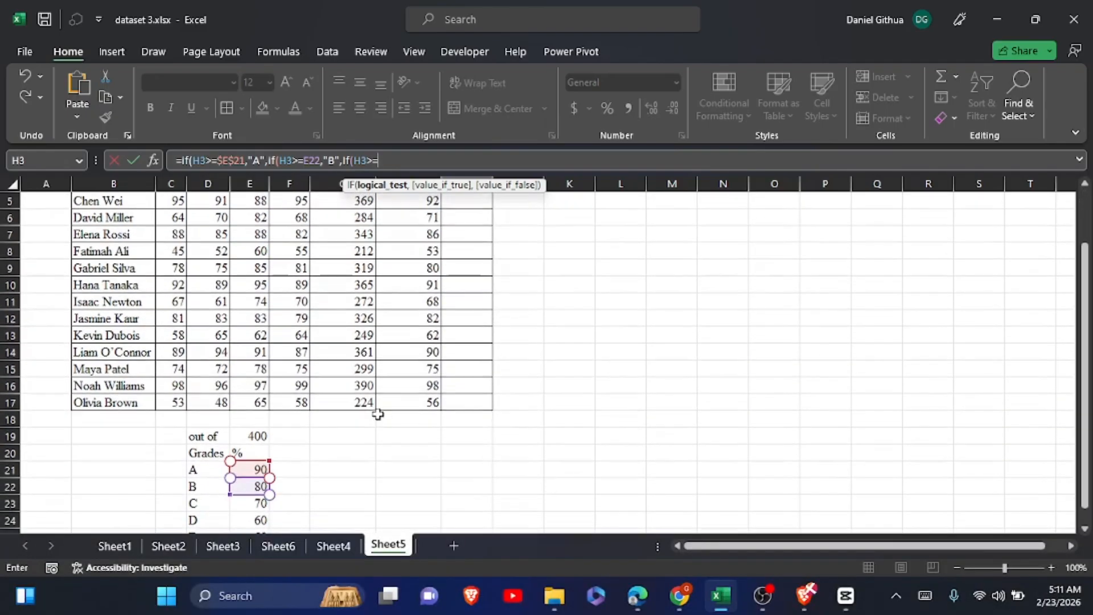
pyautogui.click(240, 504)
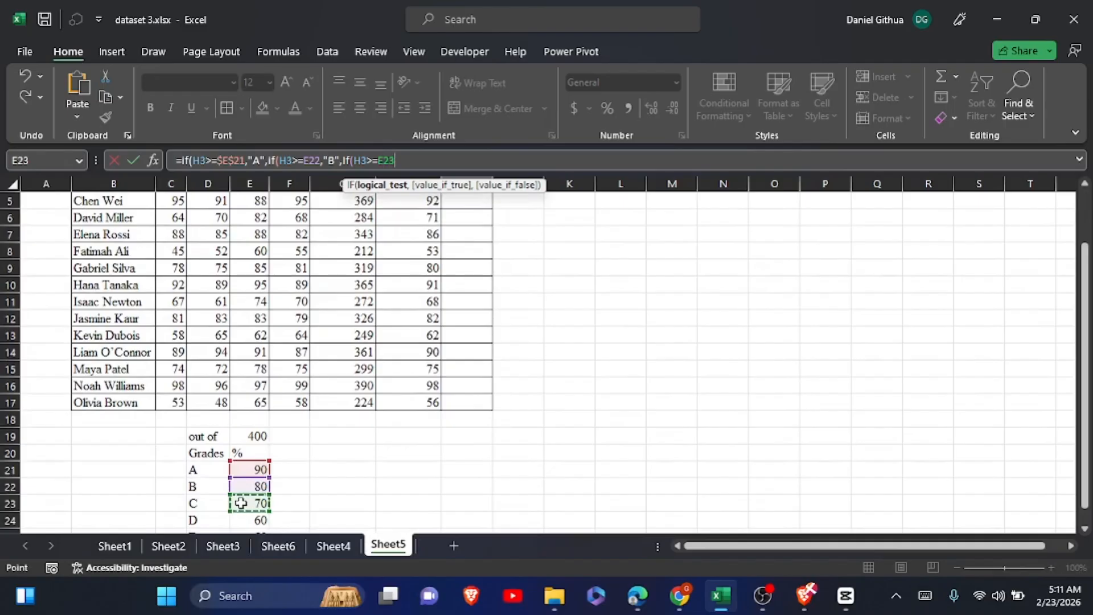
# Enter "C" as the value if true of the third IF and move on to its value-if-false argument.
pyautogui.write(',')
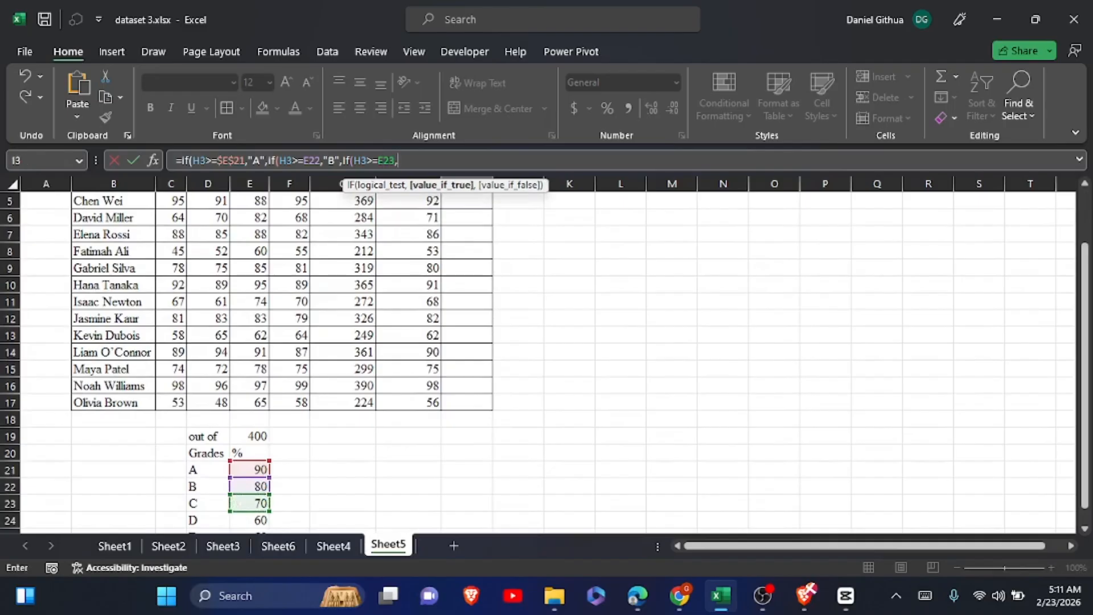
pyautogui.click(924, 595)
pyautogui.write('"')
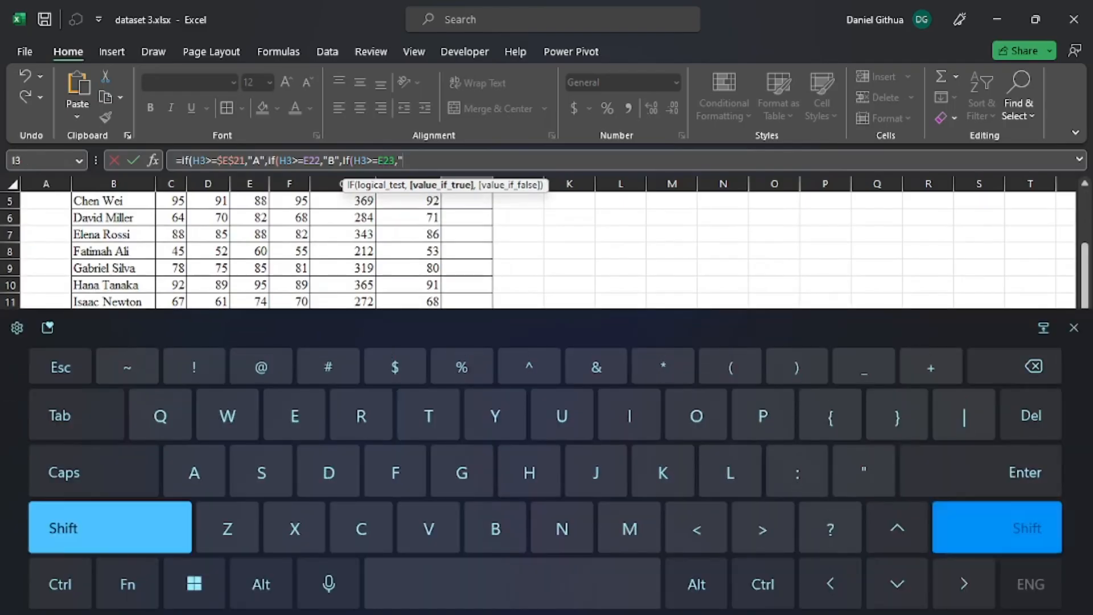
pyautogui.write('C')
pyautogui.write('",i')
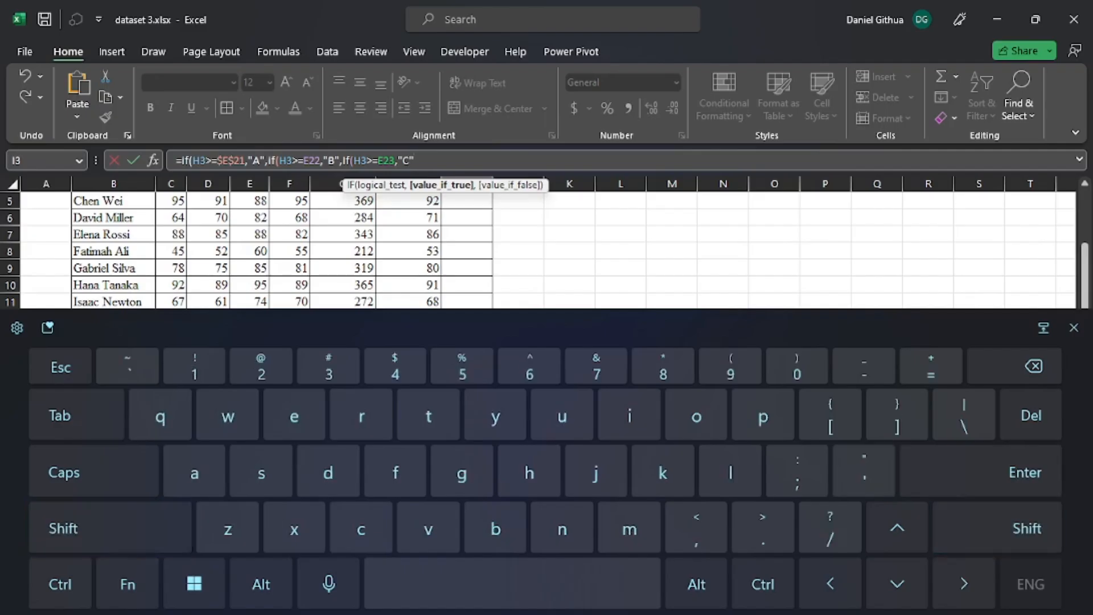
# Nest a fourth IF as the third IF's value if false, with the logical test H3>=E24.
pyautogui.write('f')
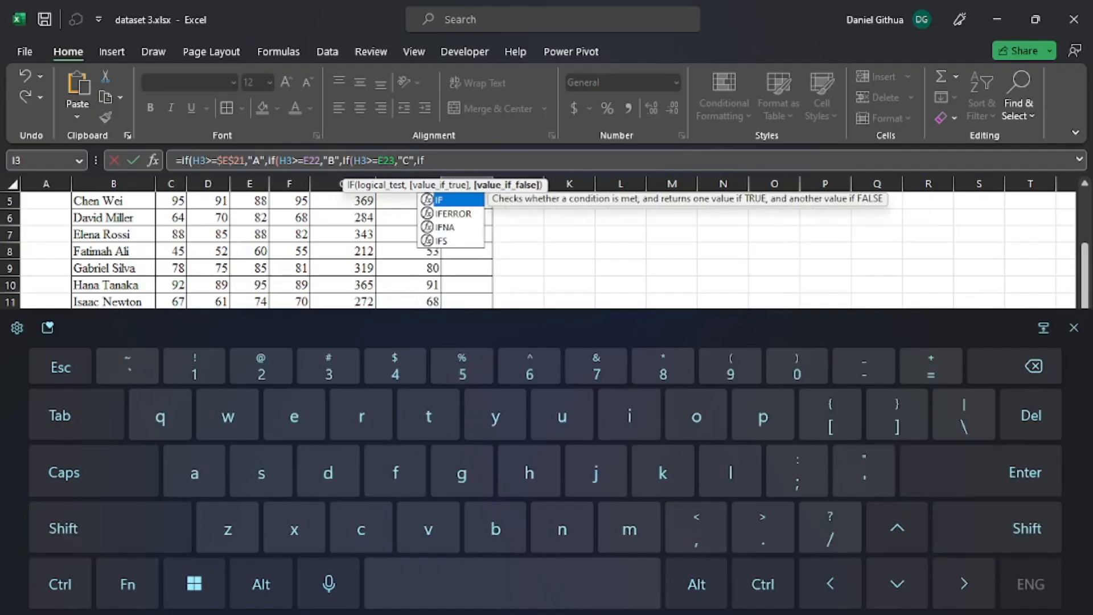
pyautogui.write('(')
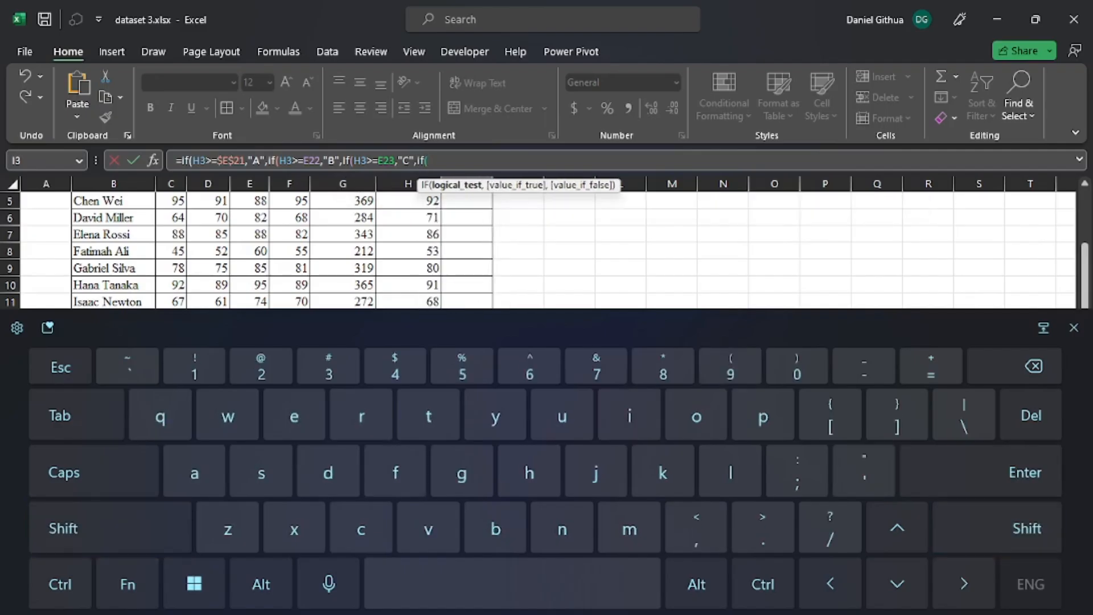
pyautogui.scroll(2, 537, 250)
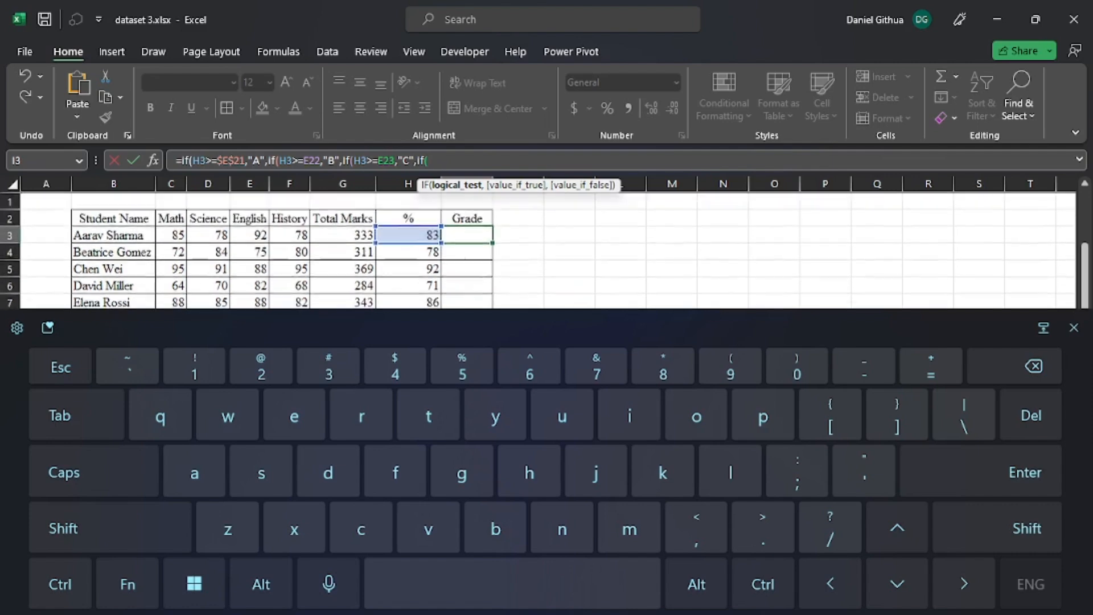
pyautogui.click(408, 234)
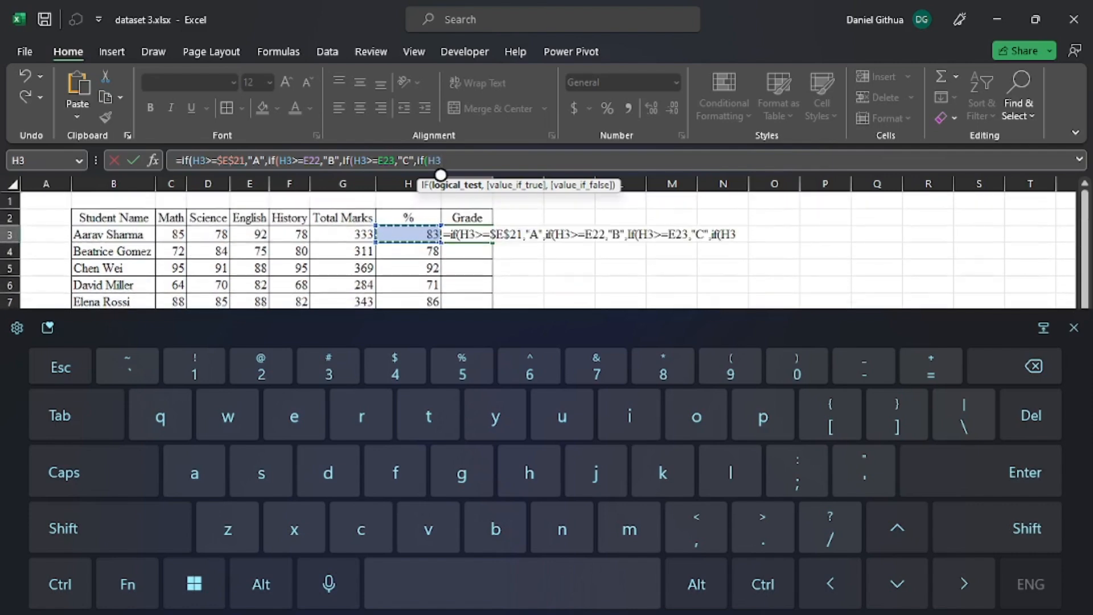
pyautogui.write('>')
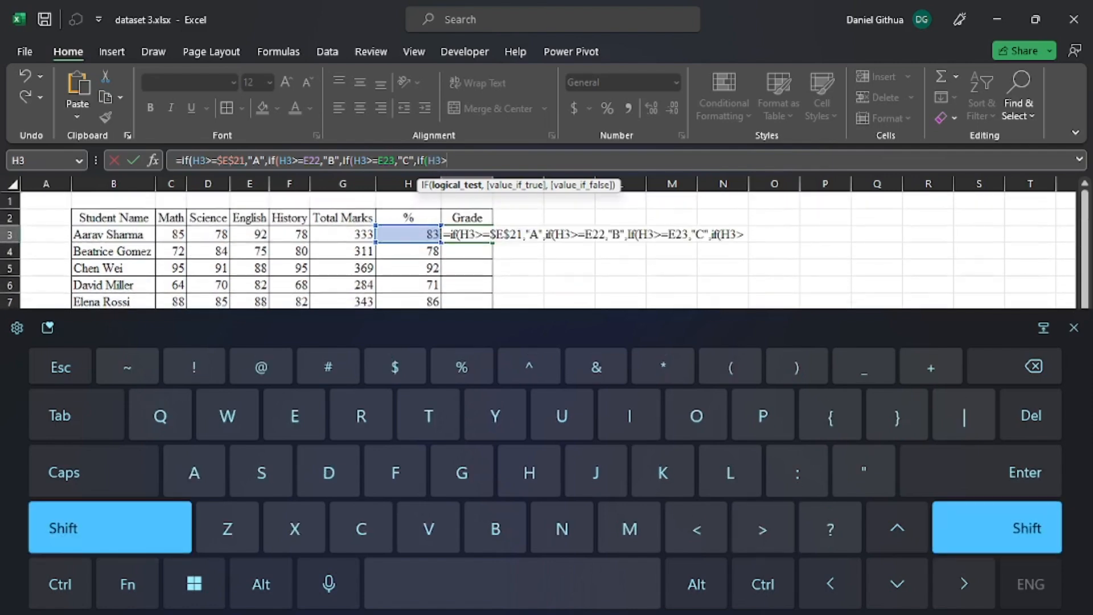
pyautogui.write('+')
pyautogui.press('BackSpace')
pyautogui.write('=')
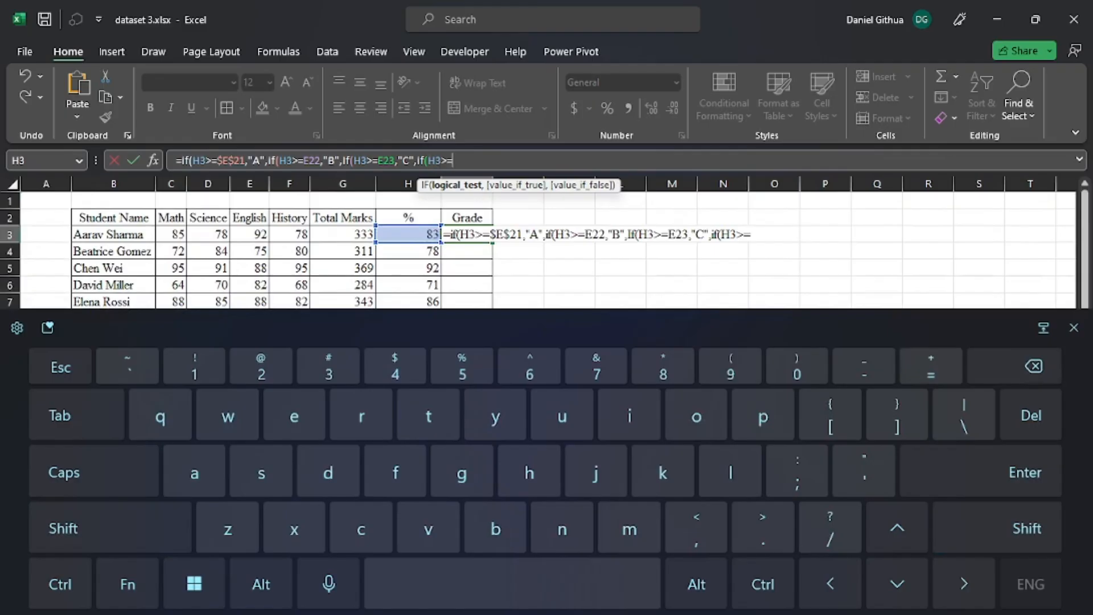
pyautogui.scroll(-3, 537, 342)
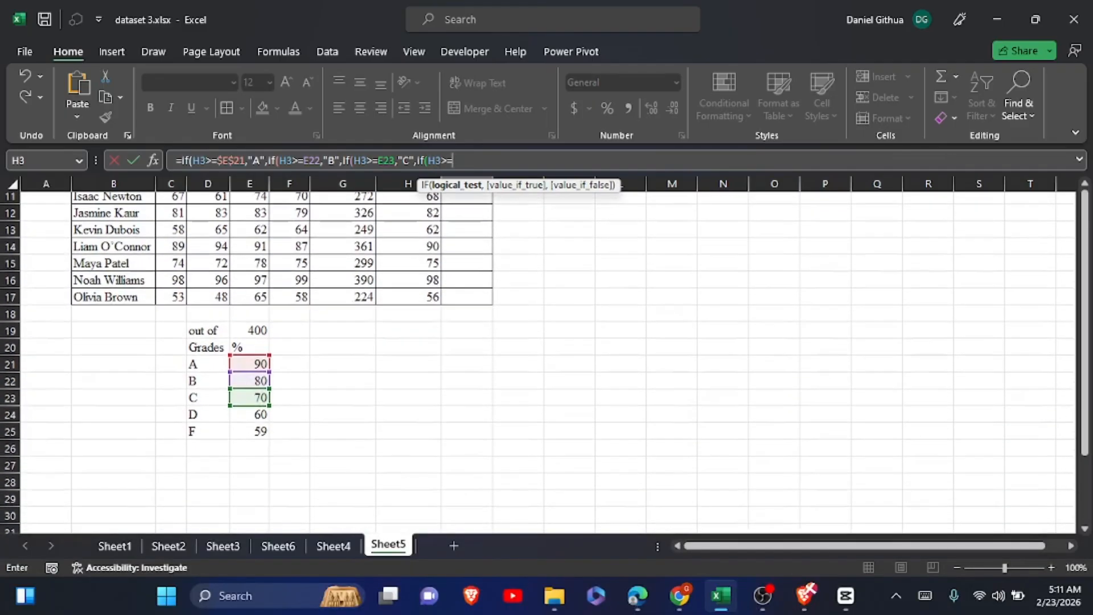
pyautogui.click(239, 418)
# Enter "D" as the value if true of the fourth IF and move on to its value-if-false argument.
pyautogui.write(',')
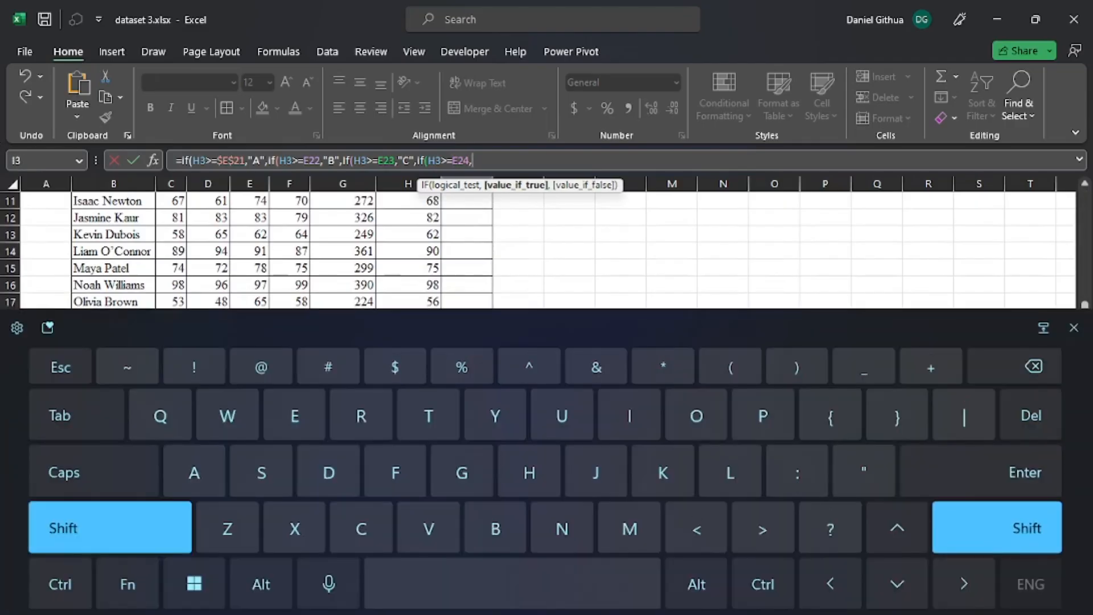
pyautogui.write('"D"')
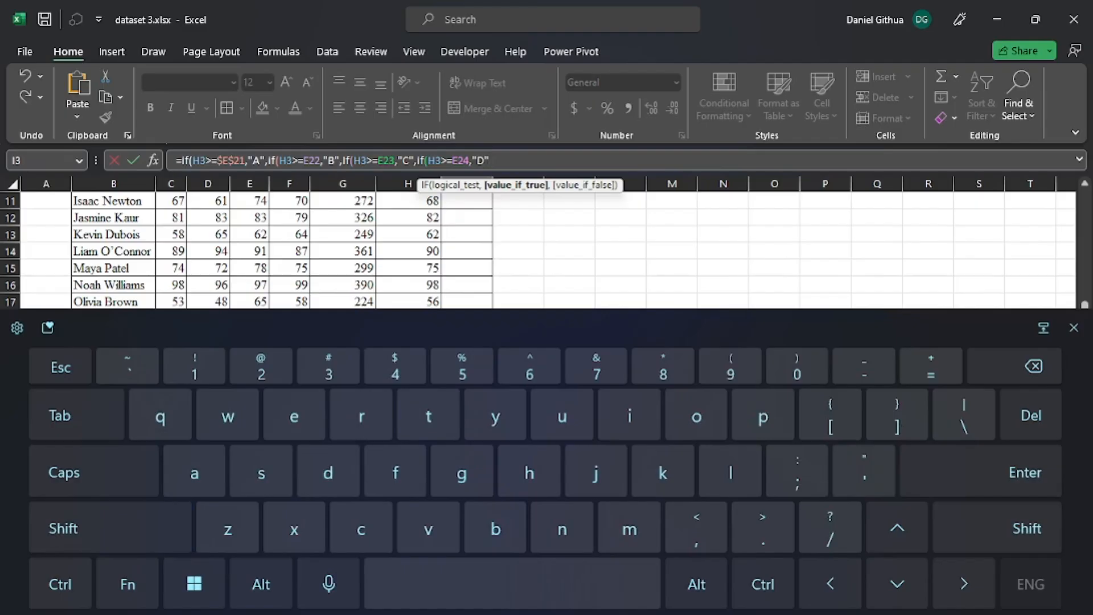
pyautogui.write(',')
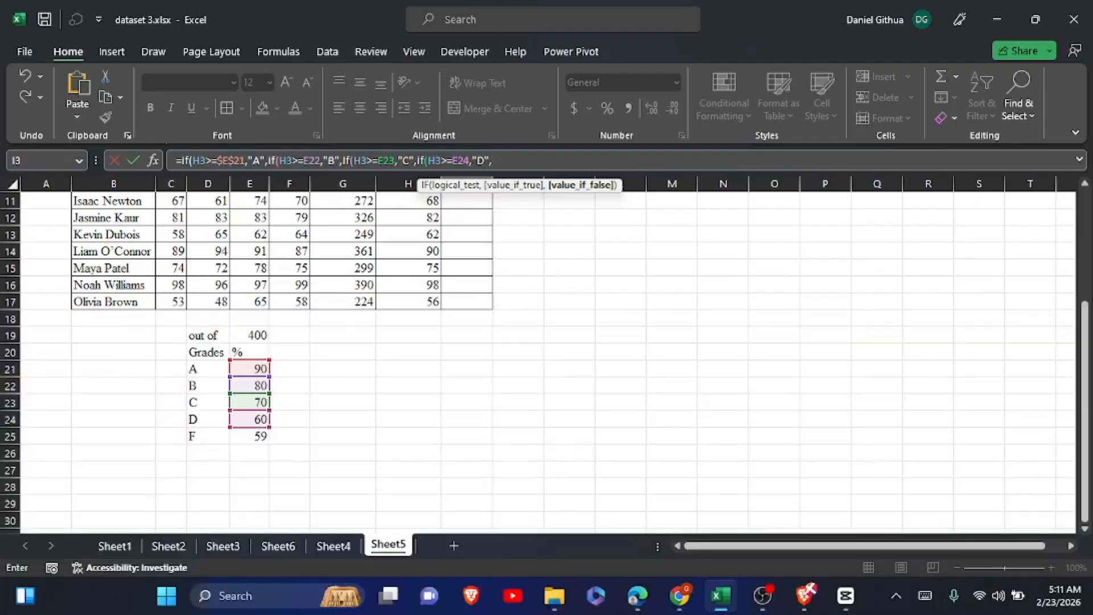
pyautogui.write('If(')
pyautogui.scroll(3, 284, 313)
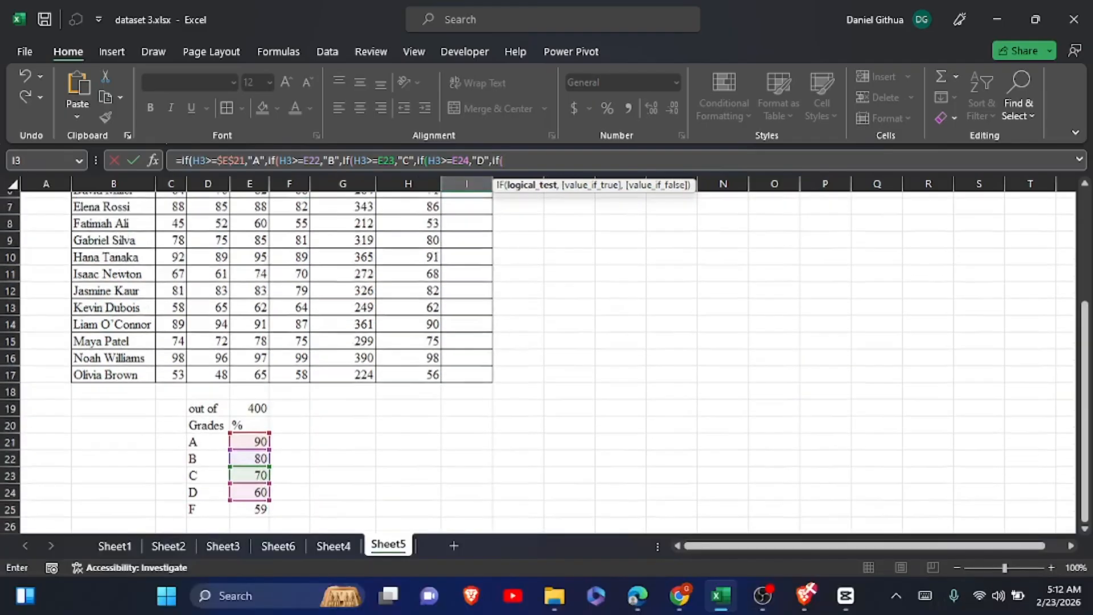
pyautogui.scroll(1, 673, 370)
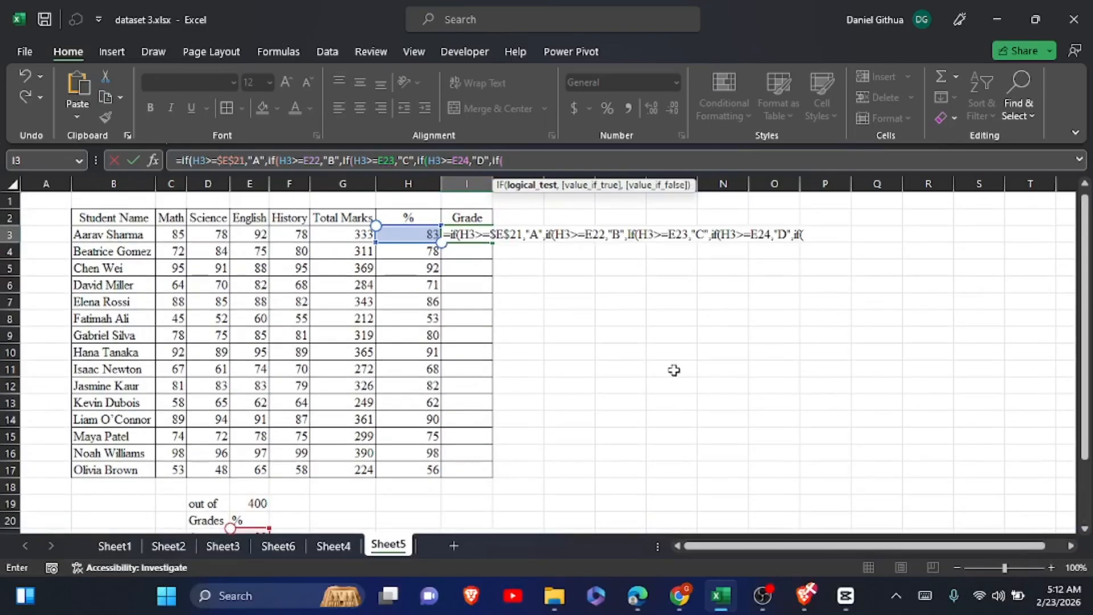
pyautogui.click(411, 233)
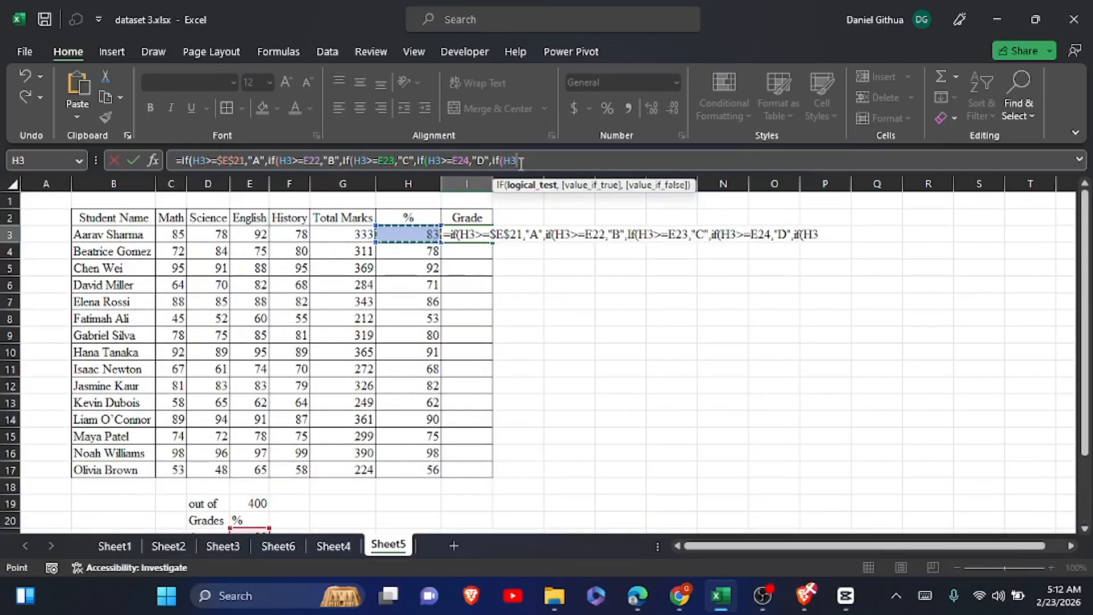
pyautogui.moveTo(524, 162); pyautogui.dragTo(494, 163)
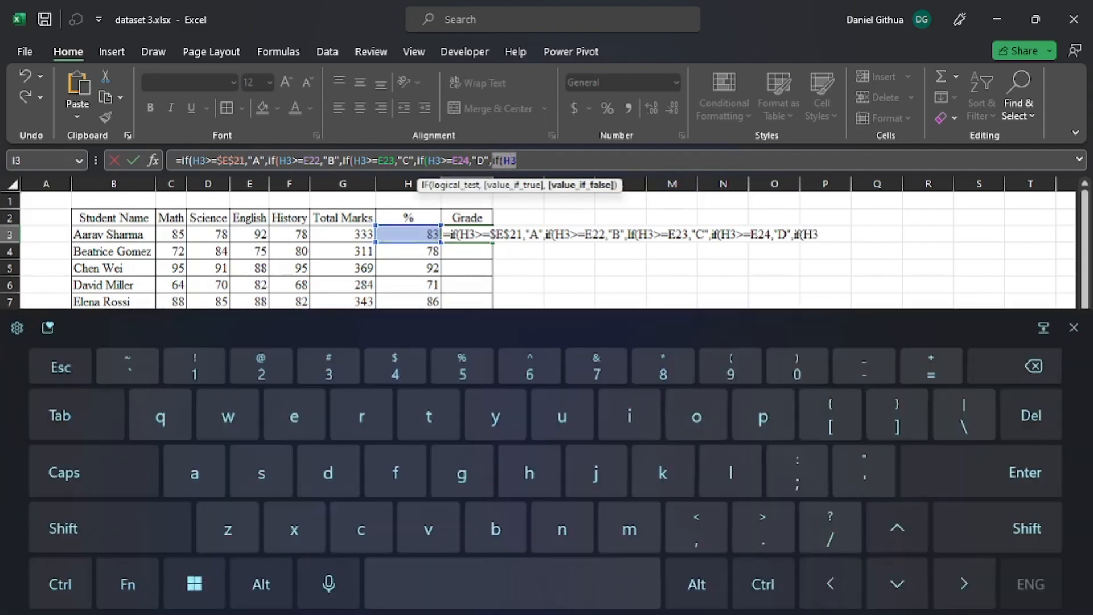
# Enter "F" as the fourth IF's value if false and close the parentheses of all four IF functions.
pyautogui.write('"')
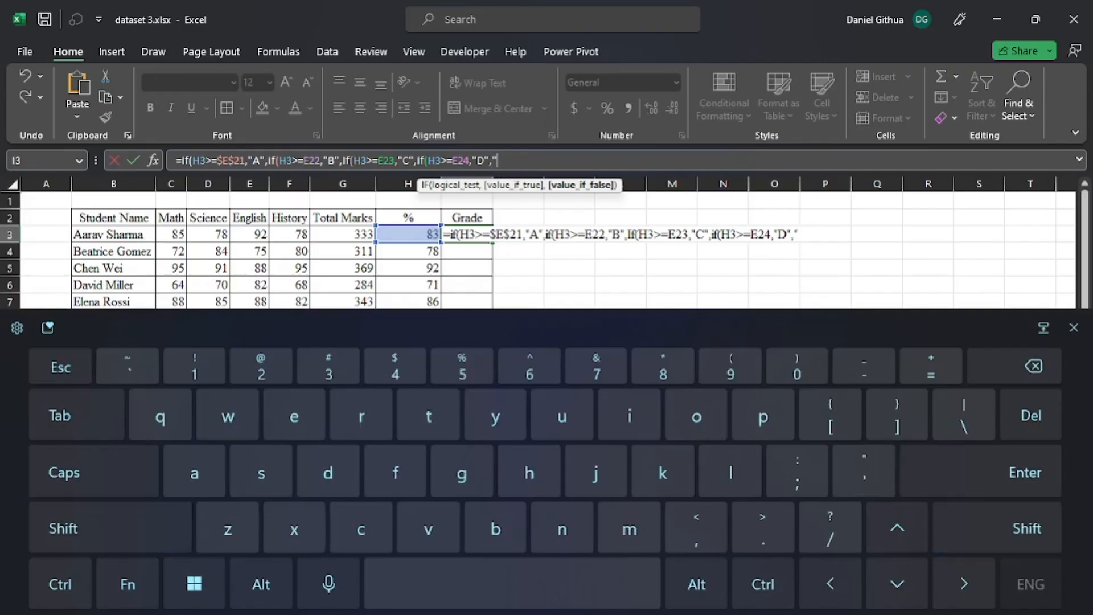
pyautogui.write('F")')
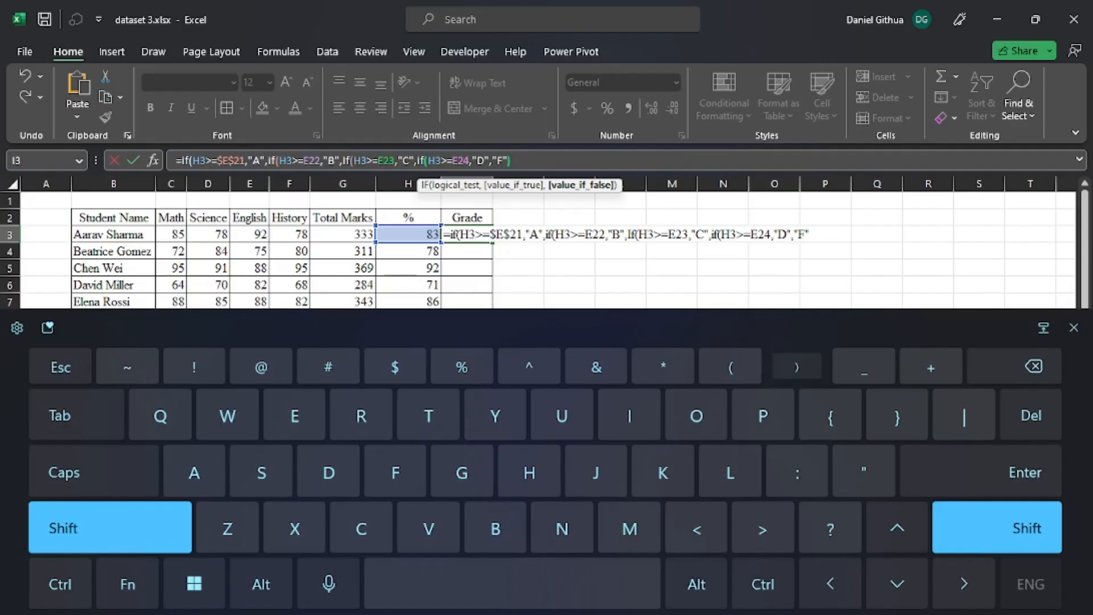
pyautogui.write(')')
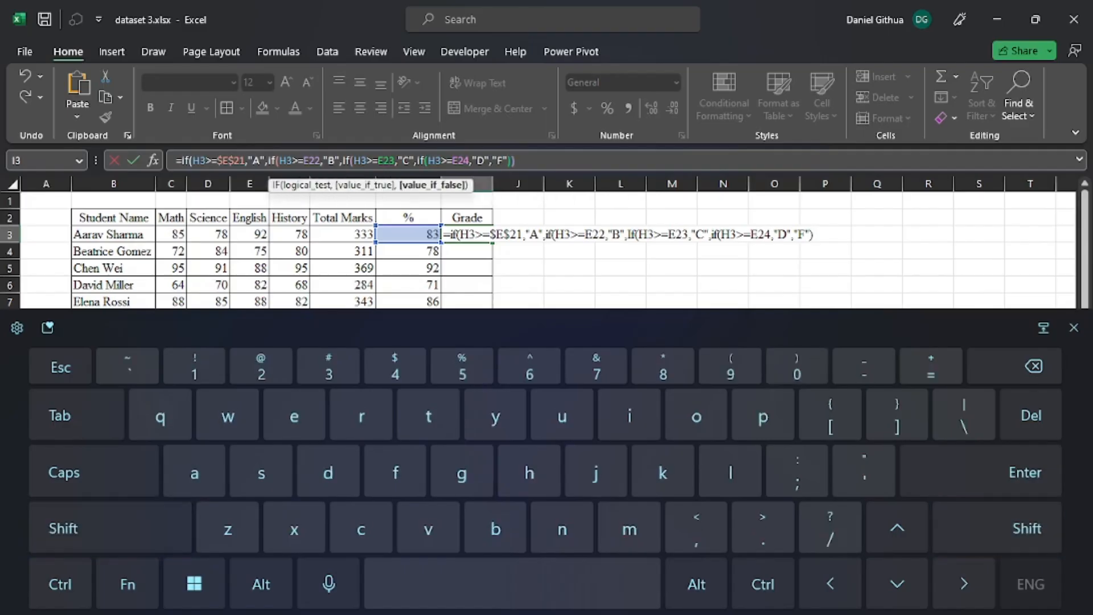
pyautogui.write(')')
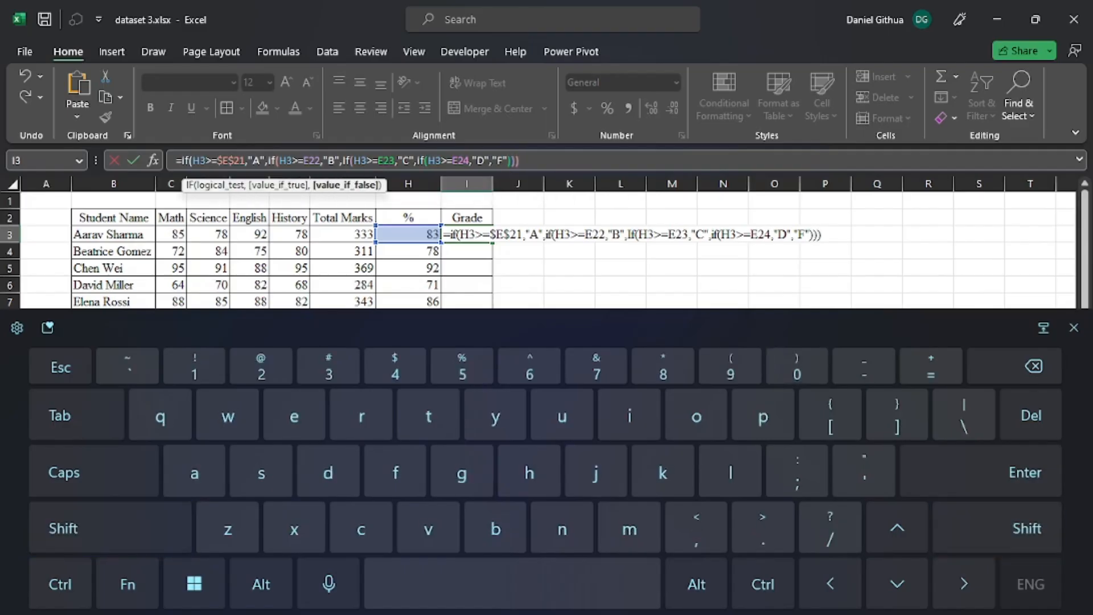
pyautogui.write(')')
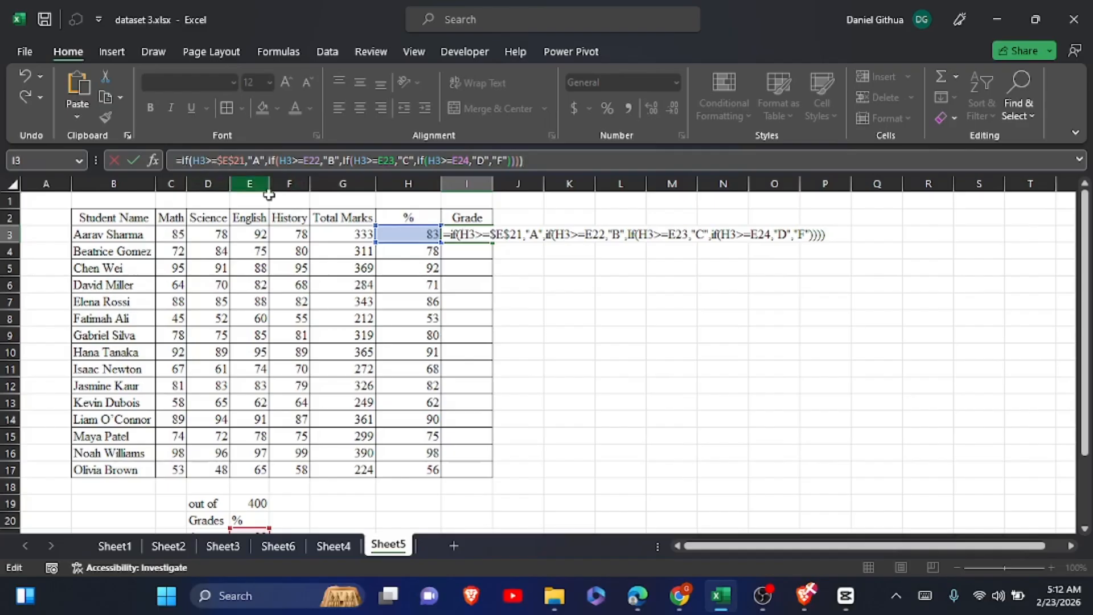
# Make the threshold references E22, E23 and E24 absolute in the I3 formula and commit it.
pyautogui.scroll(-2, 270, 195)
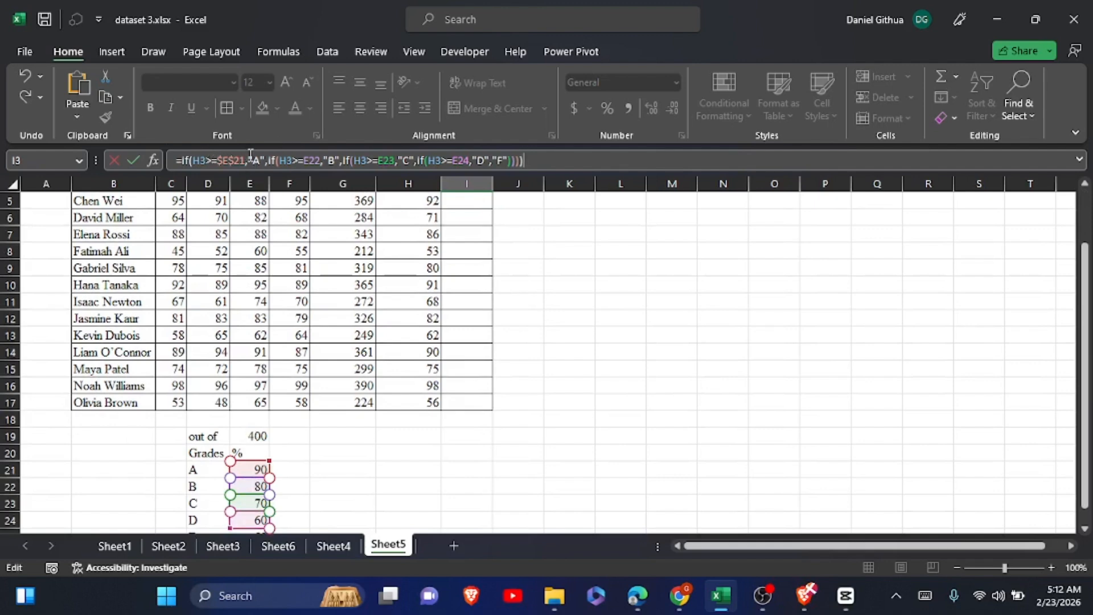
pyautogui.click(316, 160)
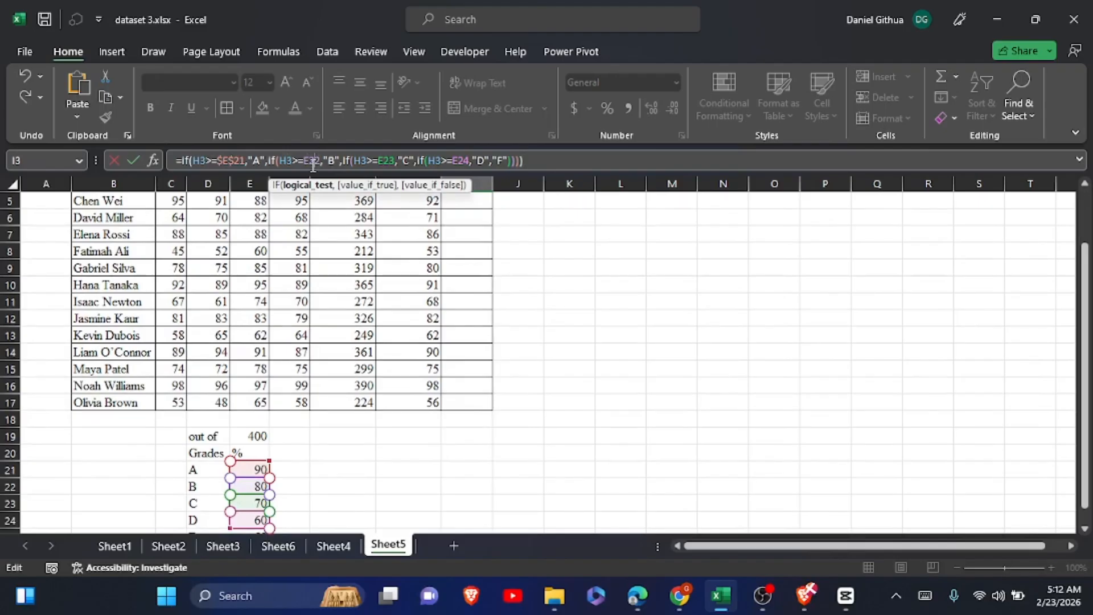
pyautogui.press('F4')
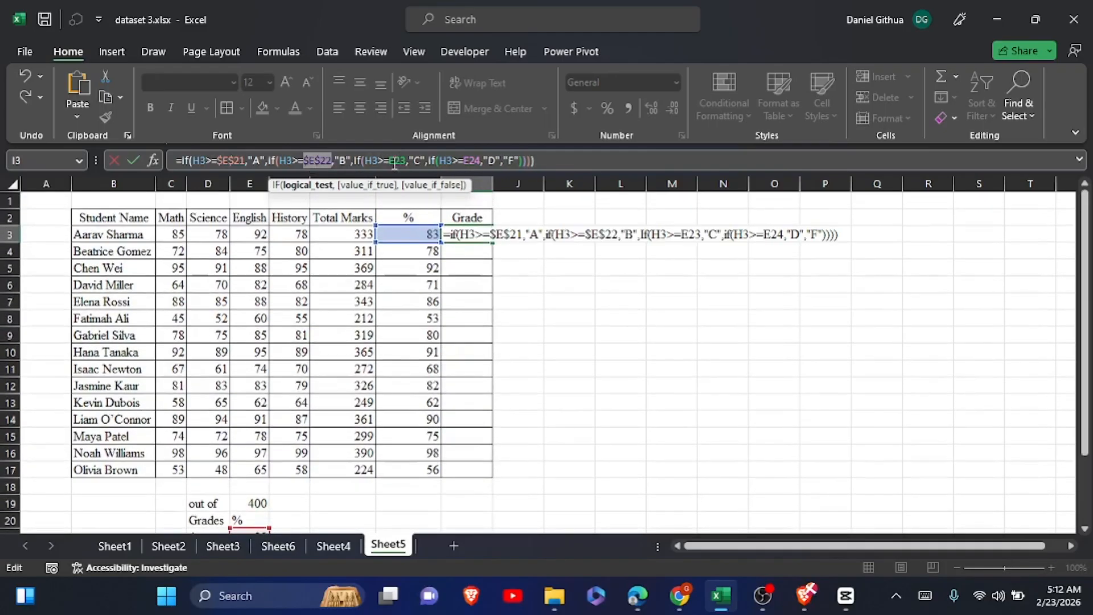
pyautogui.click(400, 160)
pyautogui.press('F4')
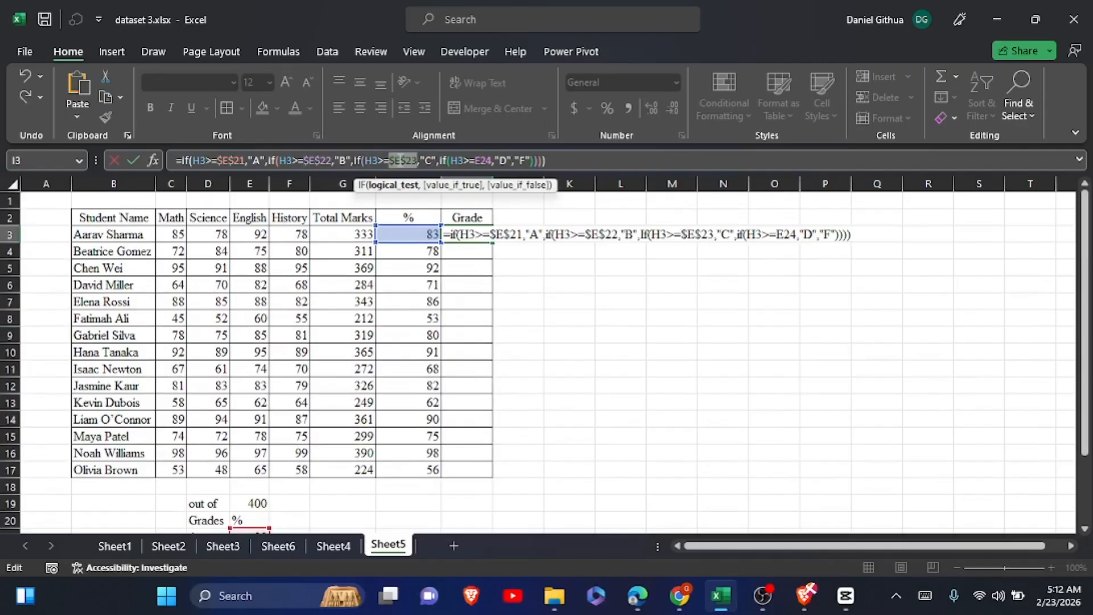
pyautogui.click(486, 160)
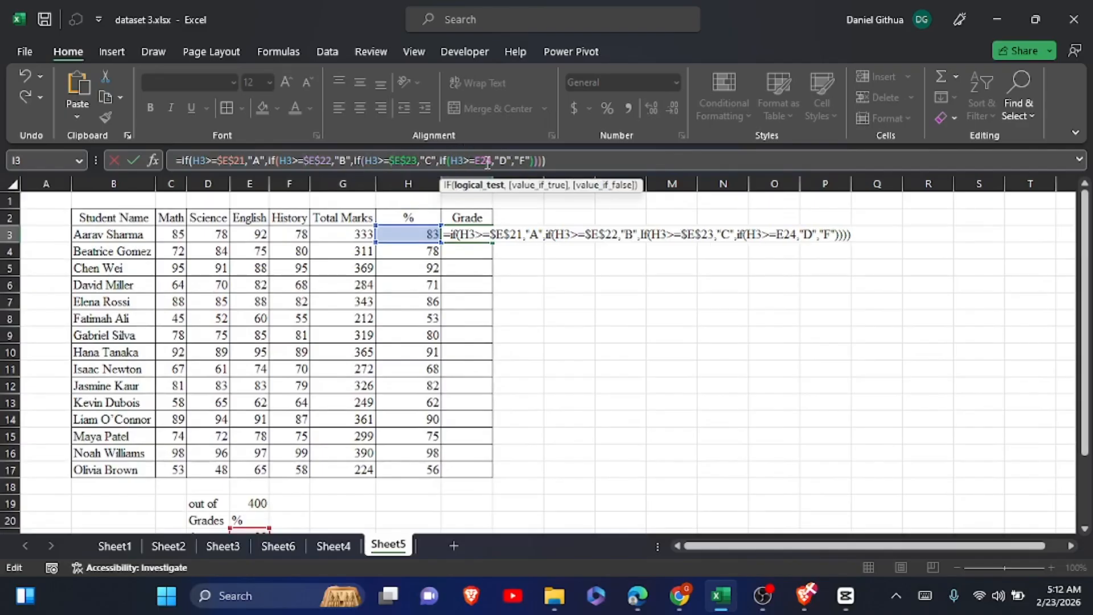
pyautogui.press('F4')
pyautogui.click(231, 160)
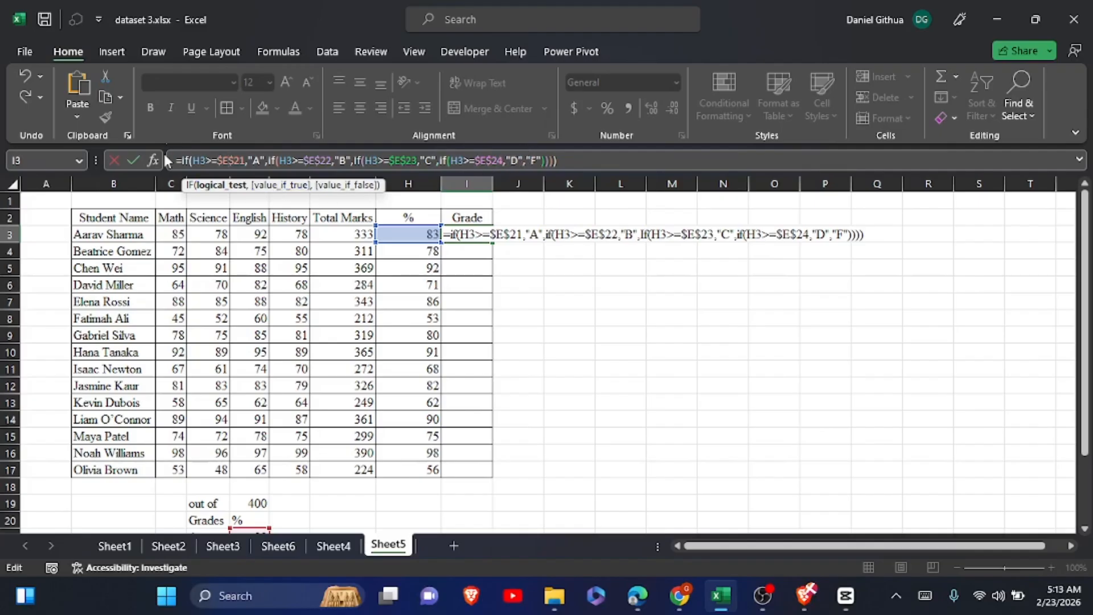
pyautogui.click(133, 160)
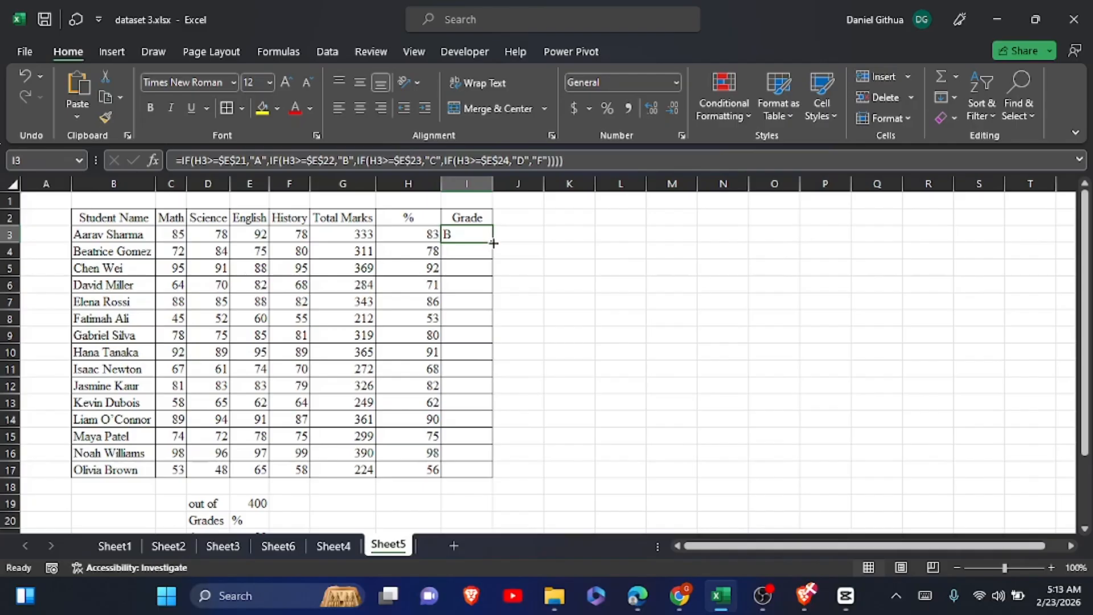
# Fill the grade formula from I3 down to I17 and centre the grades horizontally in their cells.
pyautogui.moveTo(492, 242); pyautogui.dragTo(496, 476)
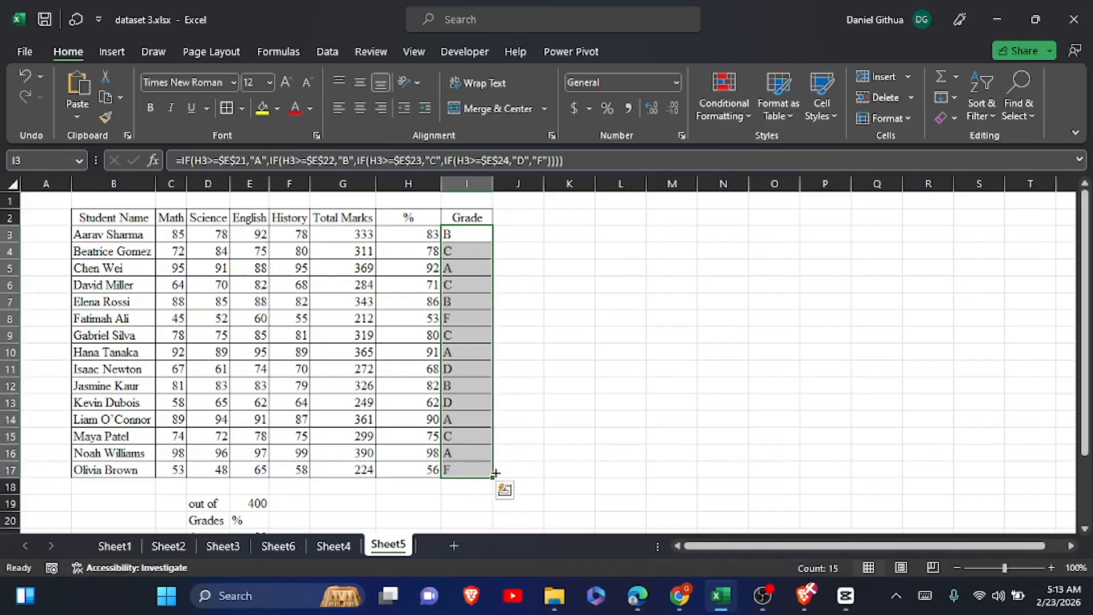
pyautogui.click(364, 108)
pyautogui.click(575, 265)
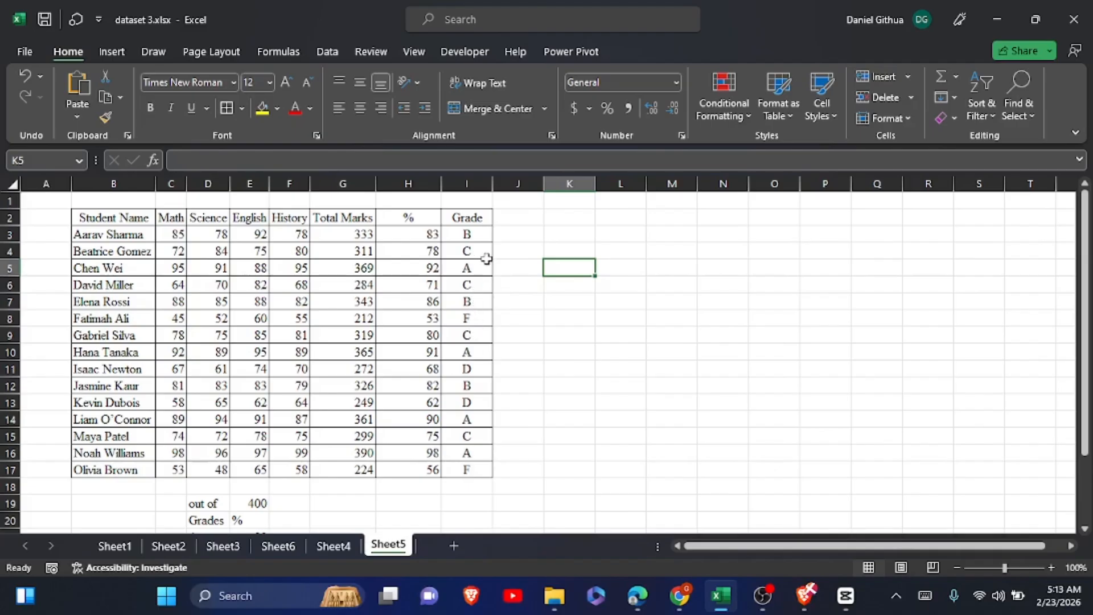
pyautogui.click(602, 388)
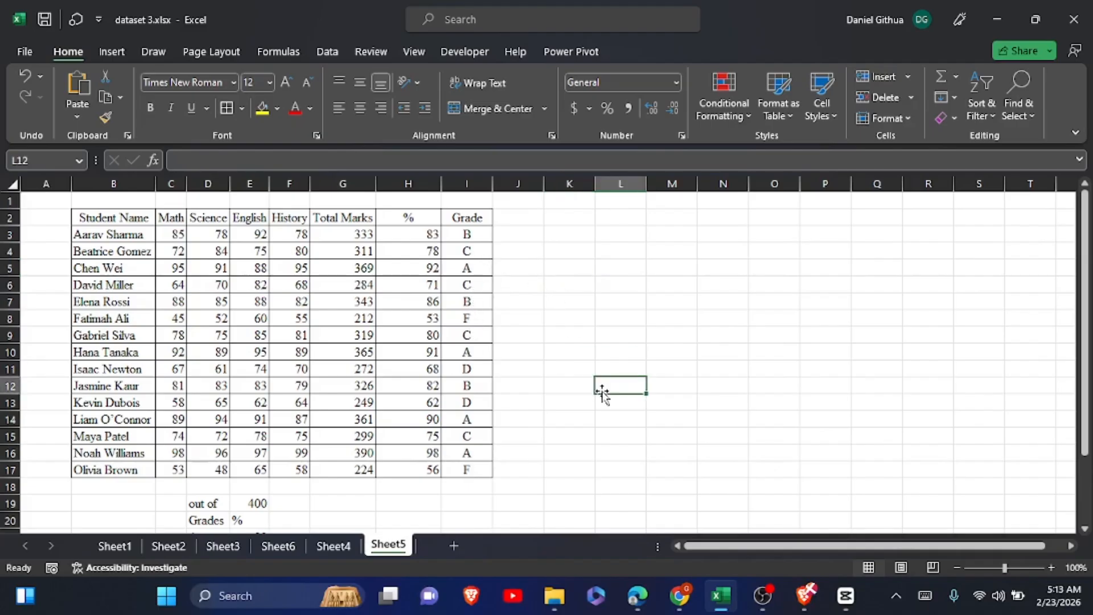